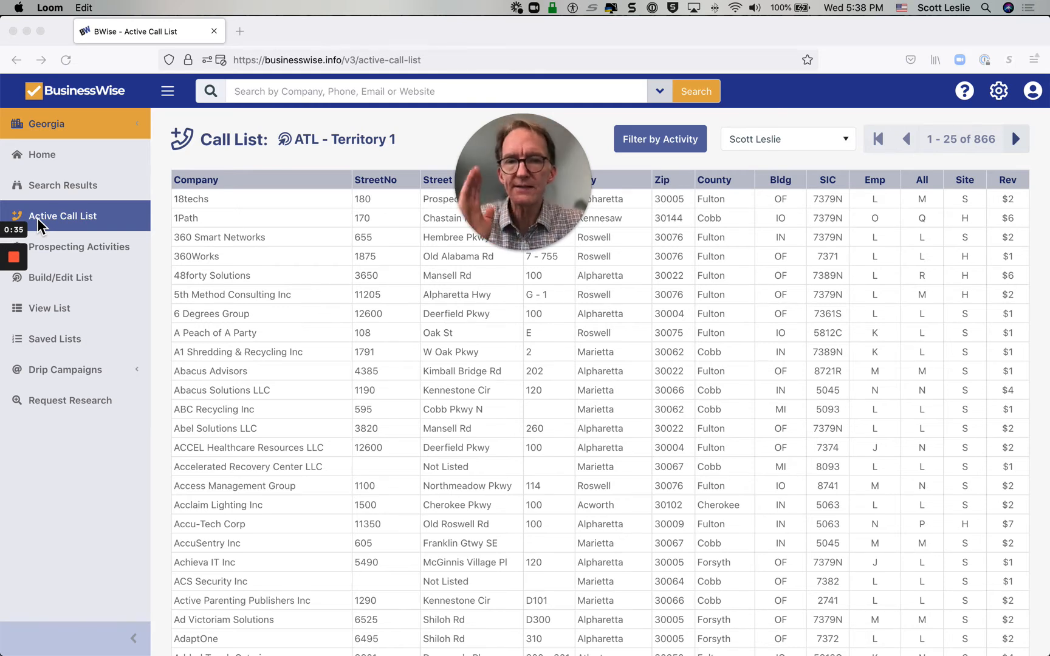
- Search the database for the company "business wise"
click(298, 94)
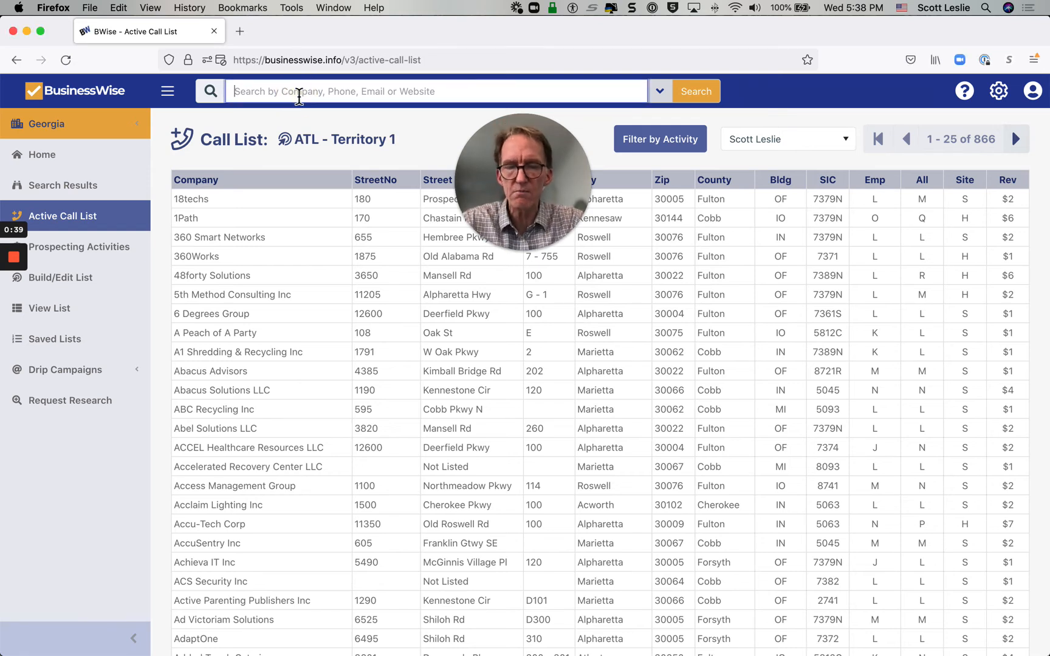
text(busienss)
key(BackSpace)
key(BackSpace)
key(BackSpace)
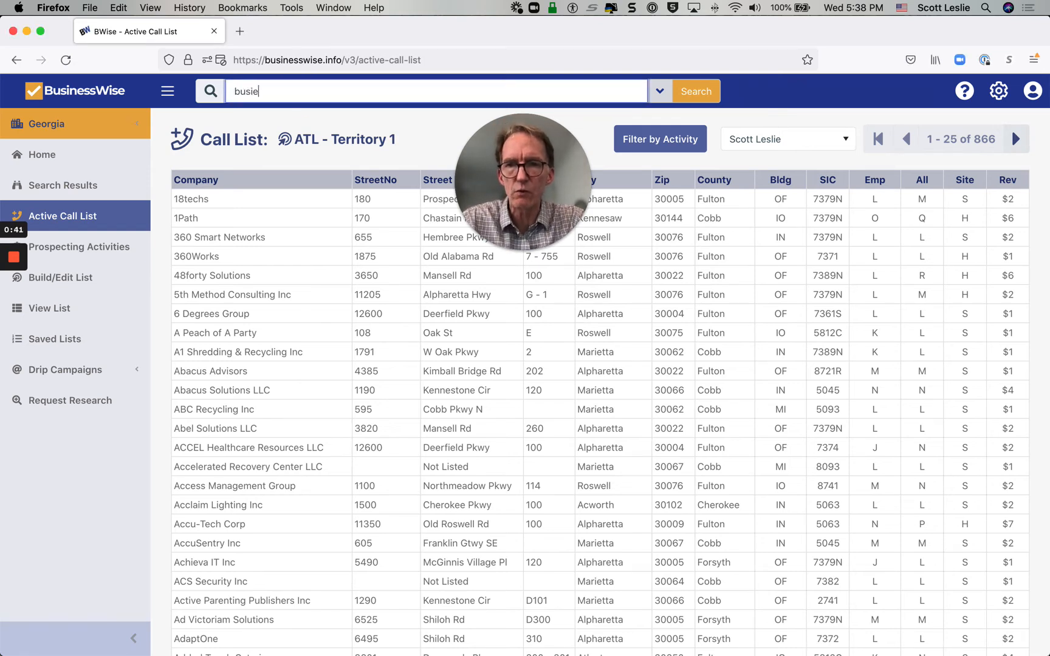
key(BackSpace)
text(ne)
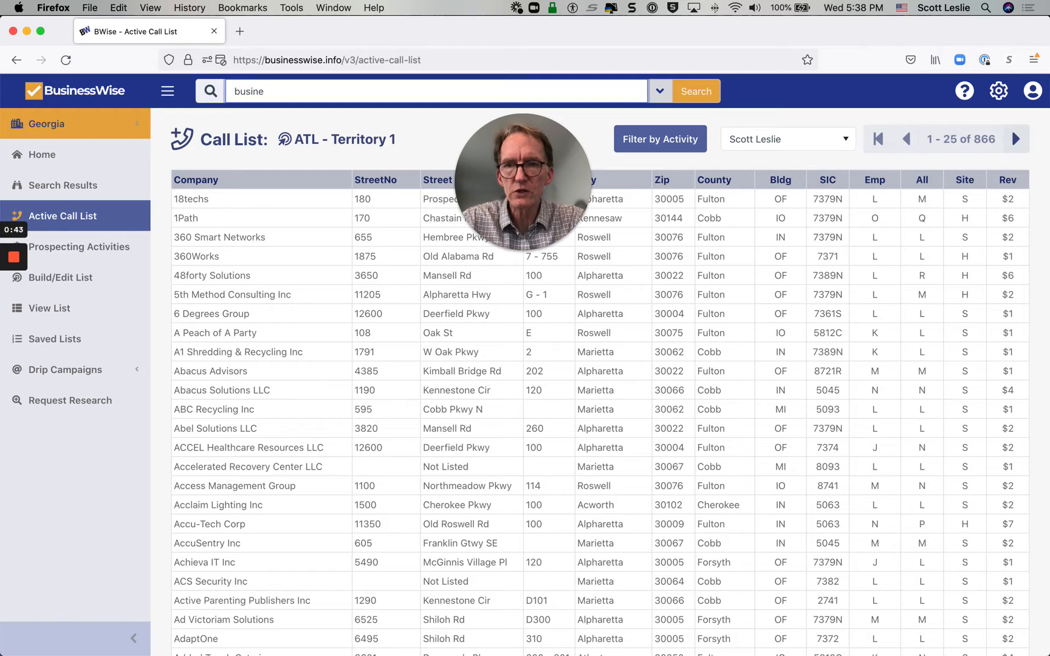
text(ss wise)
key(Return)
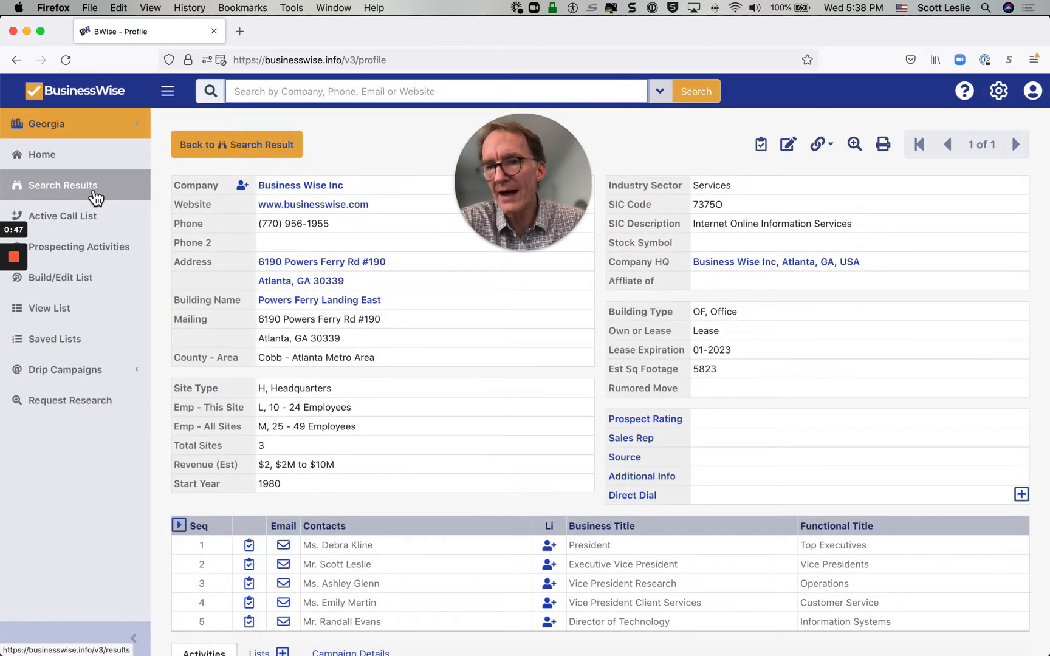
- Return to the active call list and open the company profile of 48forty Solutions
click(81, 224)
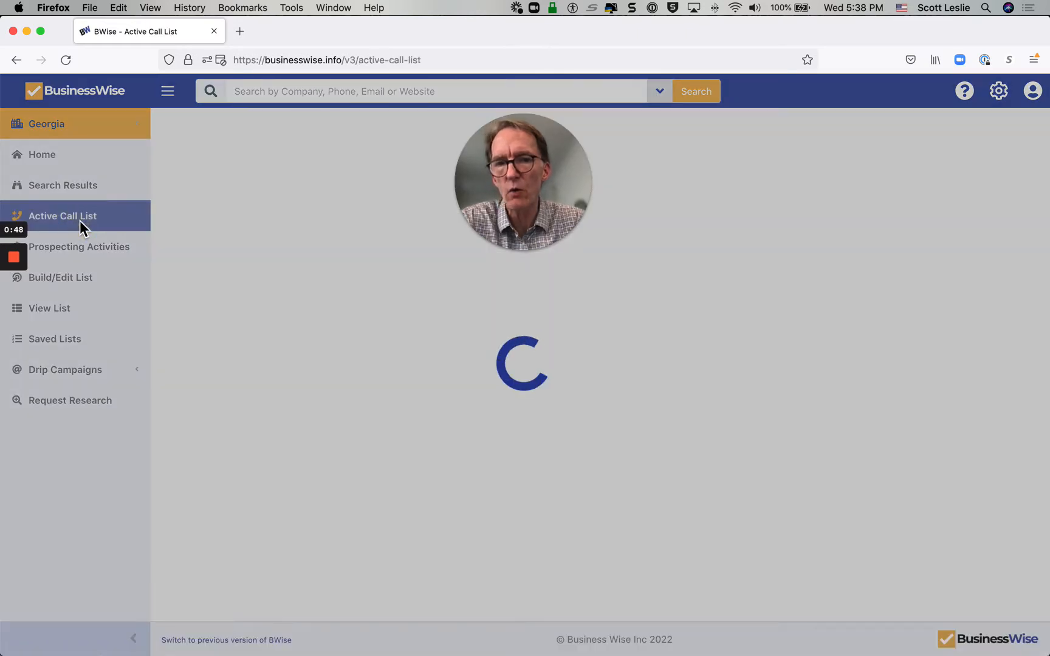
mouse_move(477, 258)
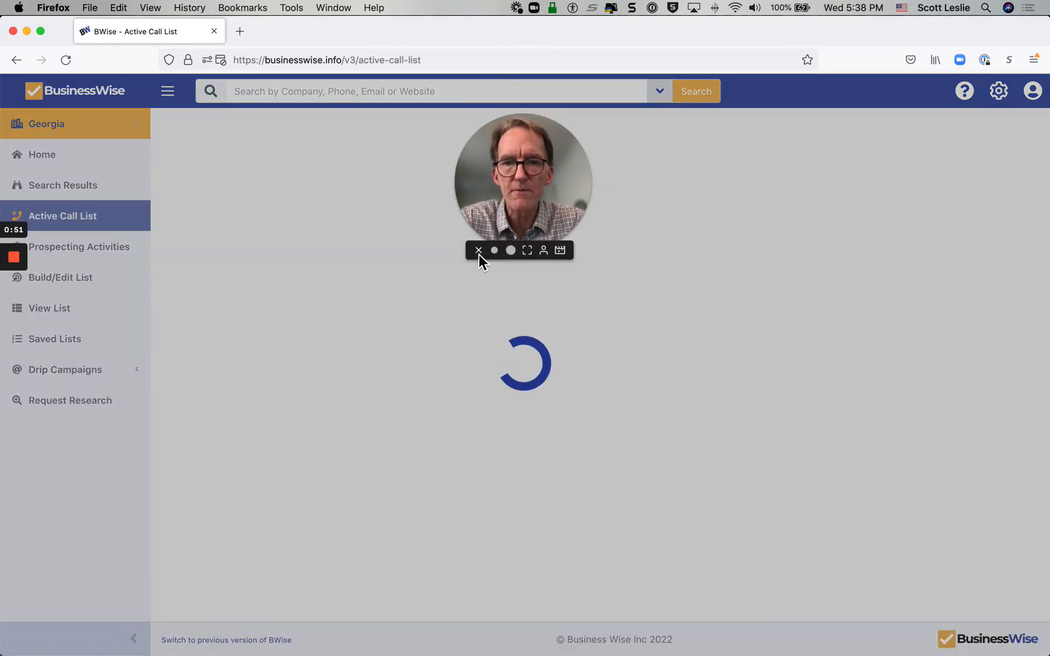
click(479, 252)
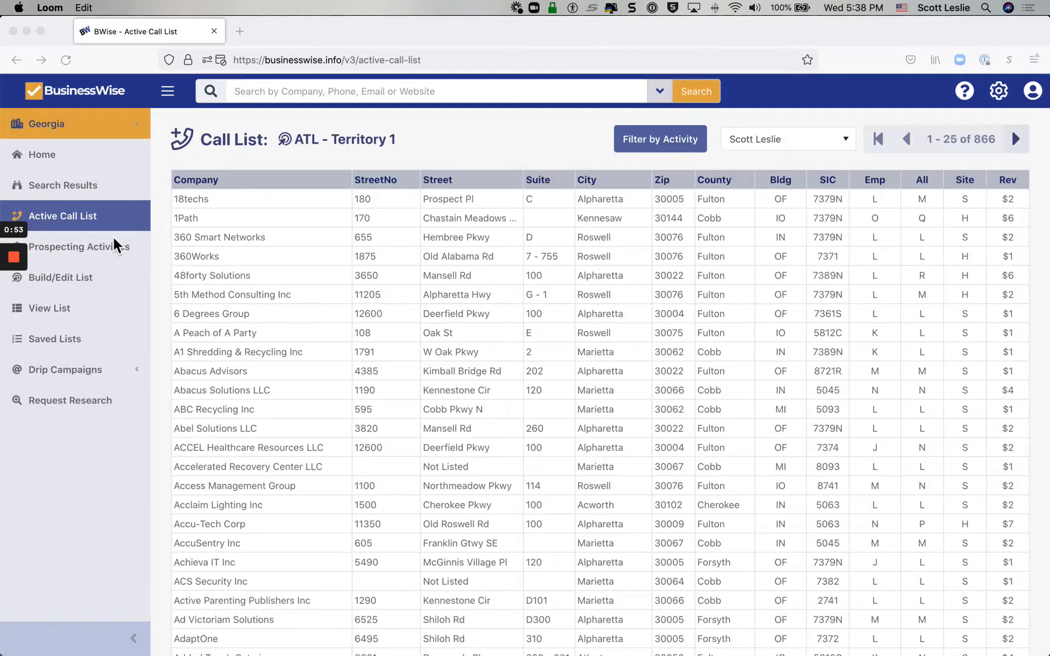
click(273, 278)
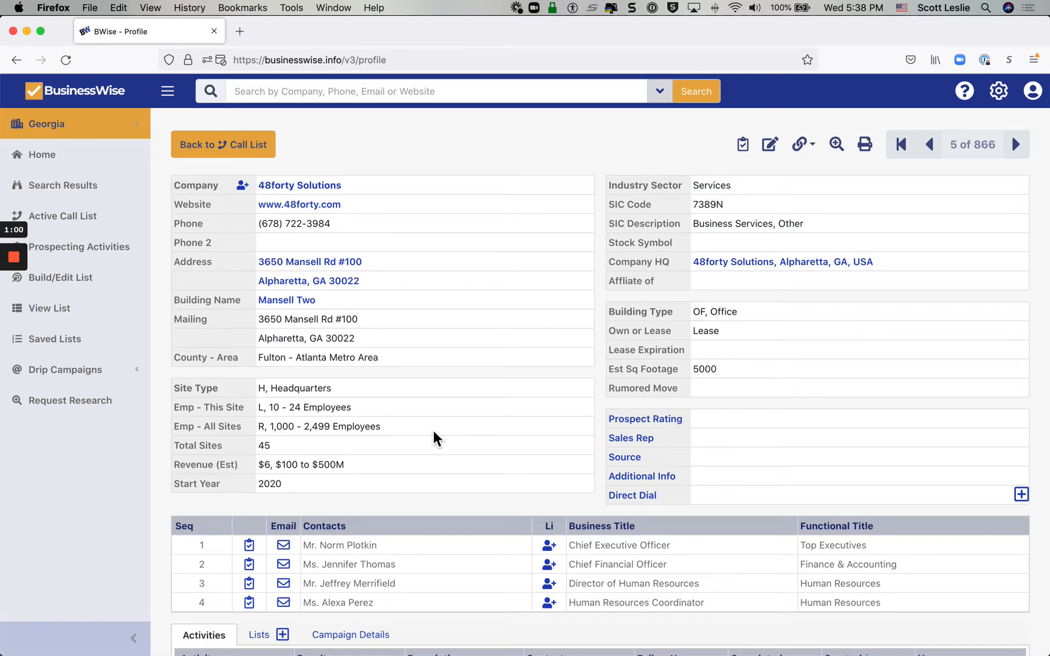
- Add a Prospecting Call activity for the Chief Executive Officer of 48forty Solutions, marked as completed with the result Left Message
click(250, 547)
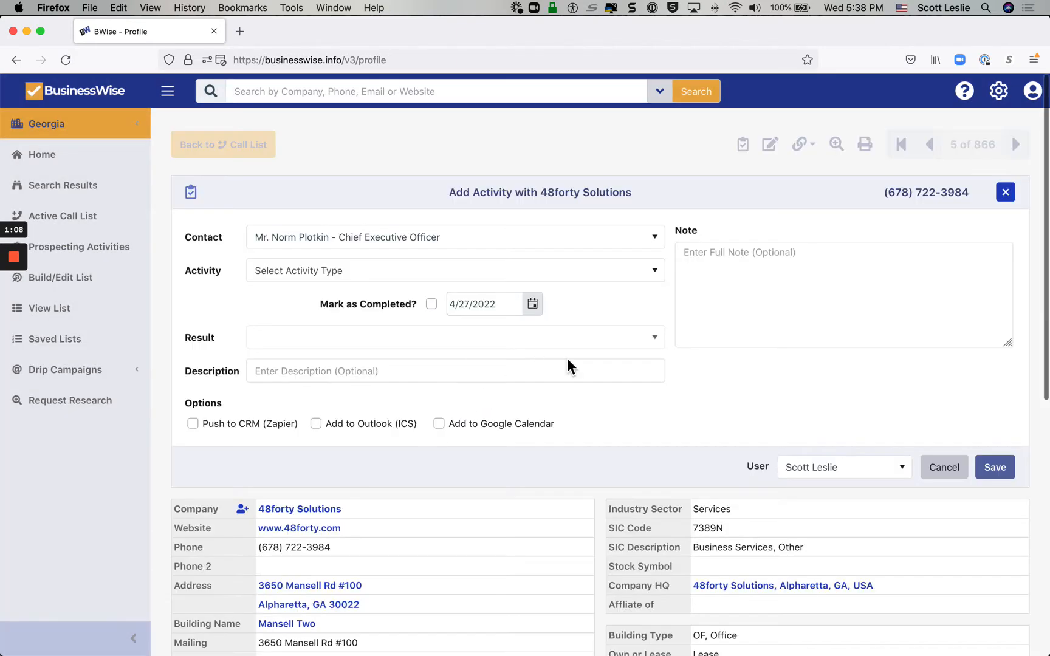
click(656, 274)
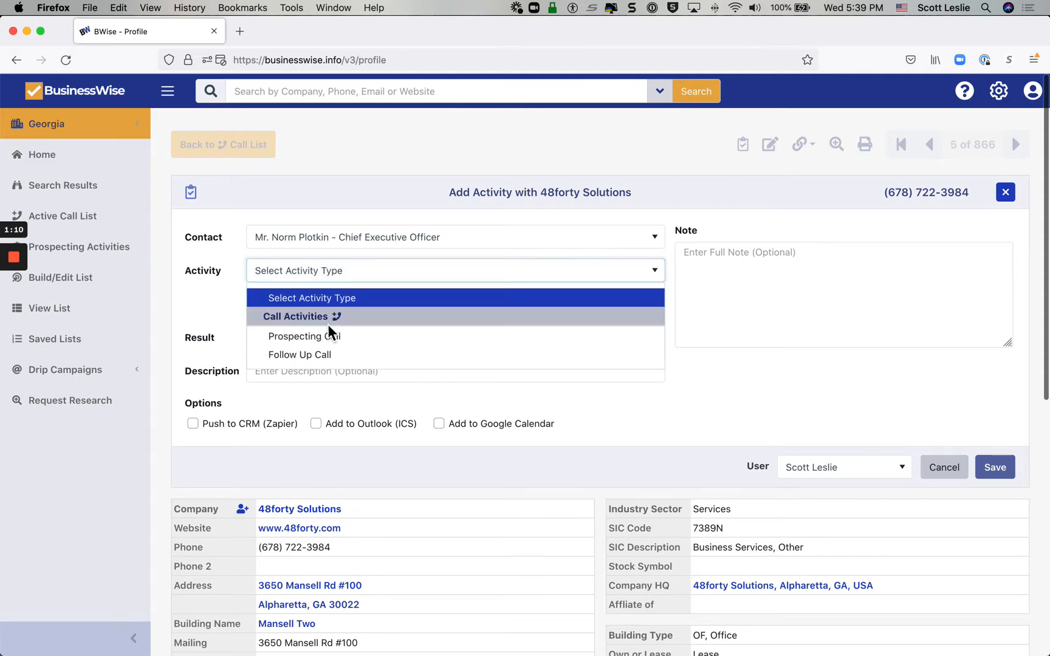
click(324, 338)
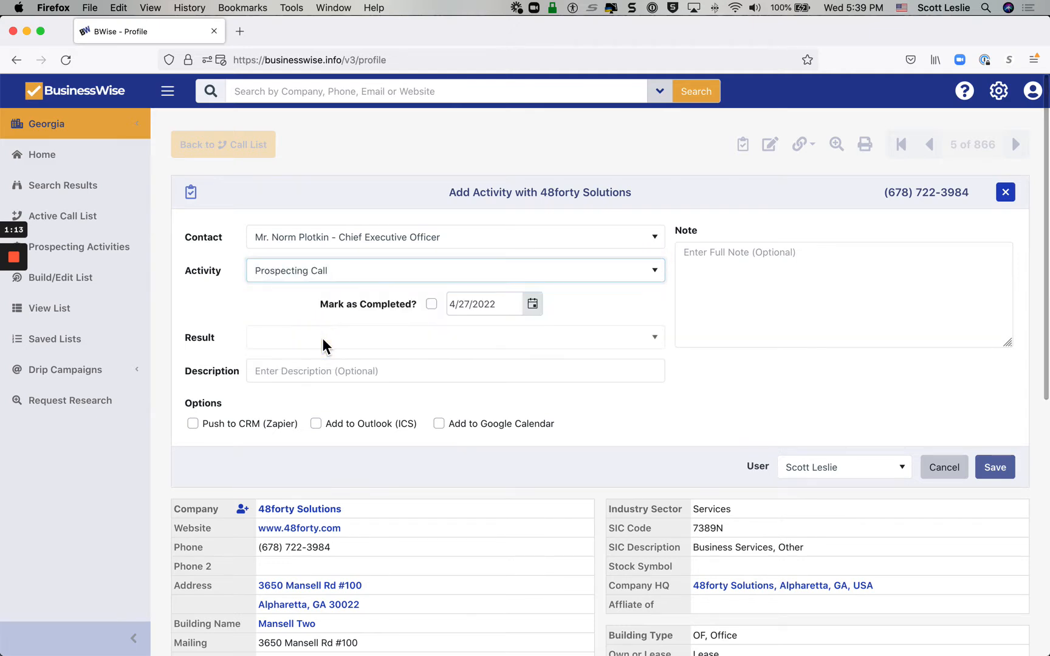
click(432, 305)
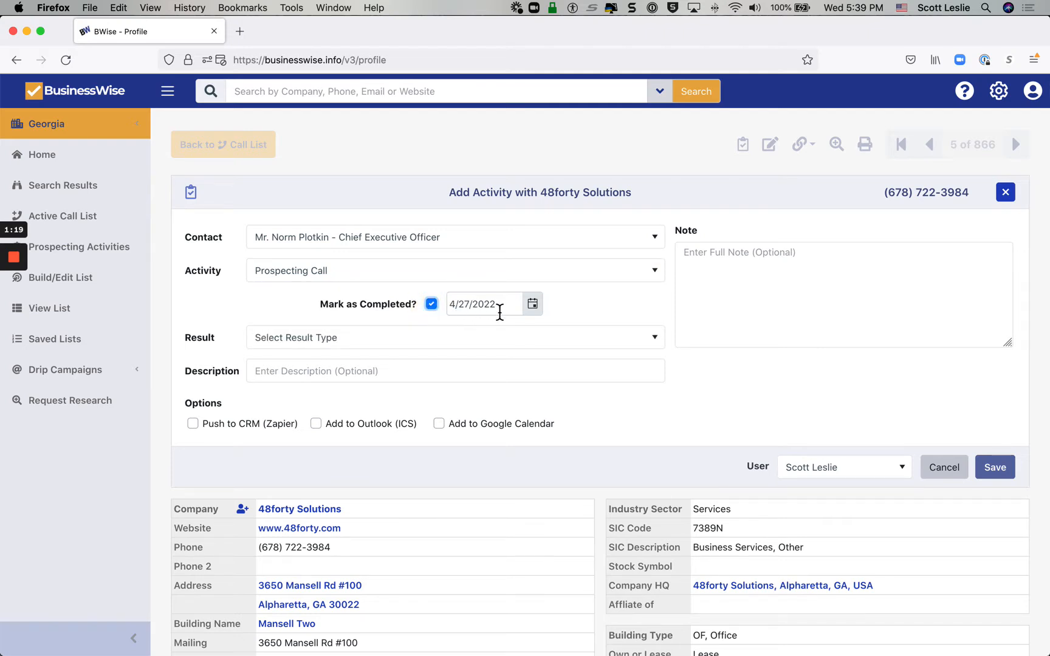
click(511, 340)
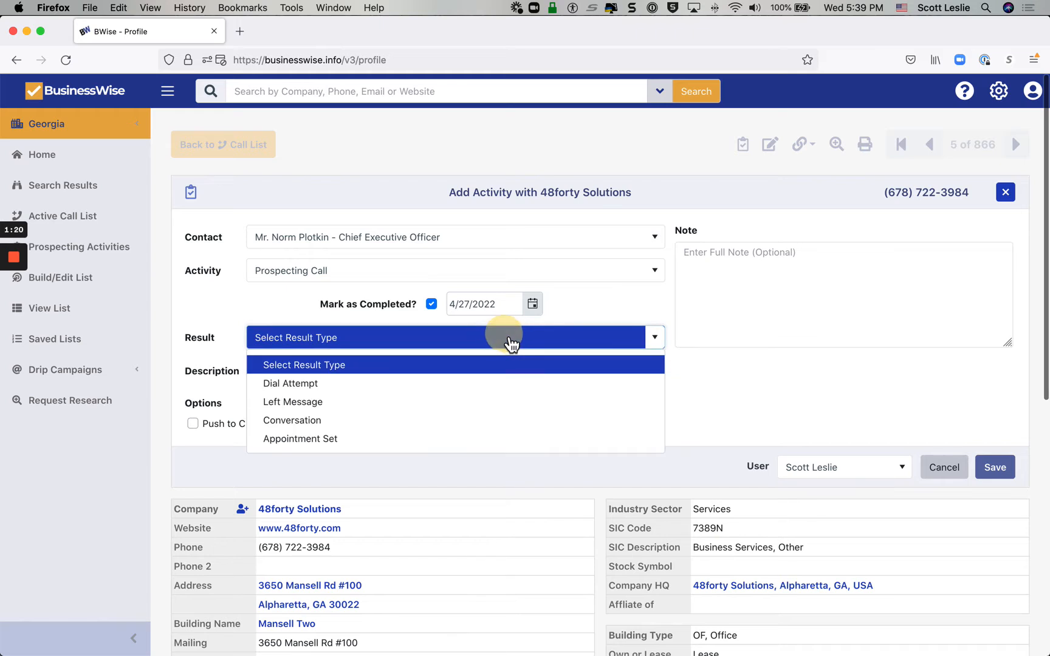
click(313, 404)
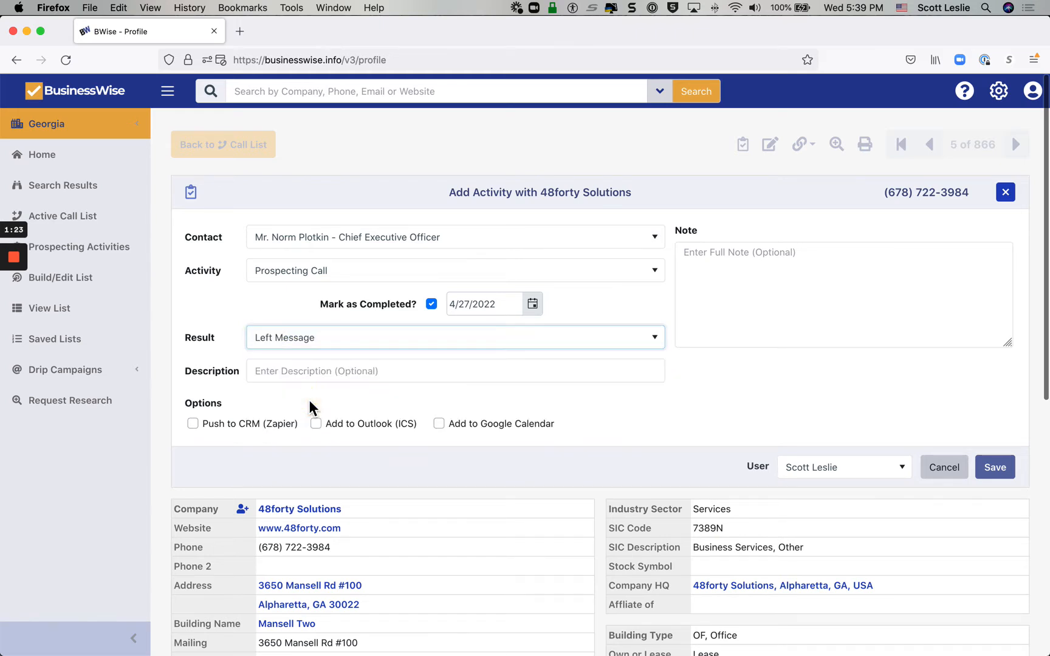
click(380, 346)
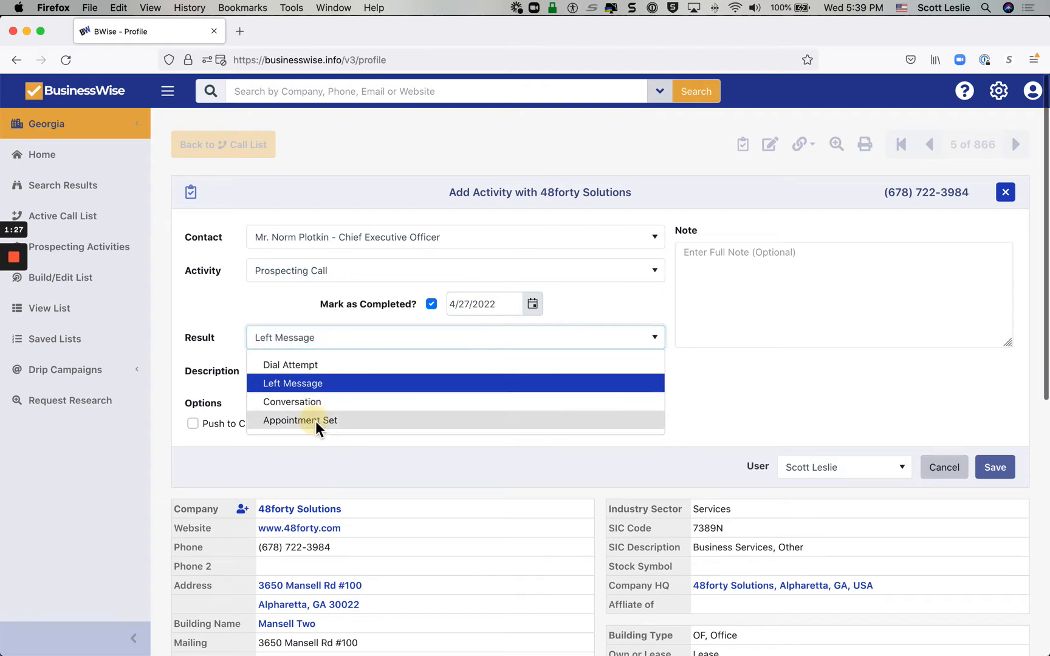
click(320, 425)
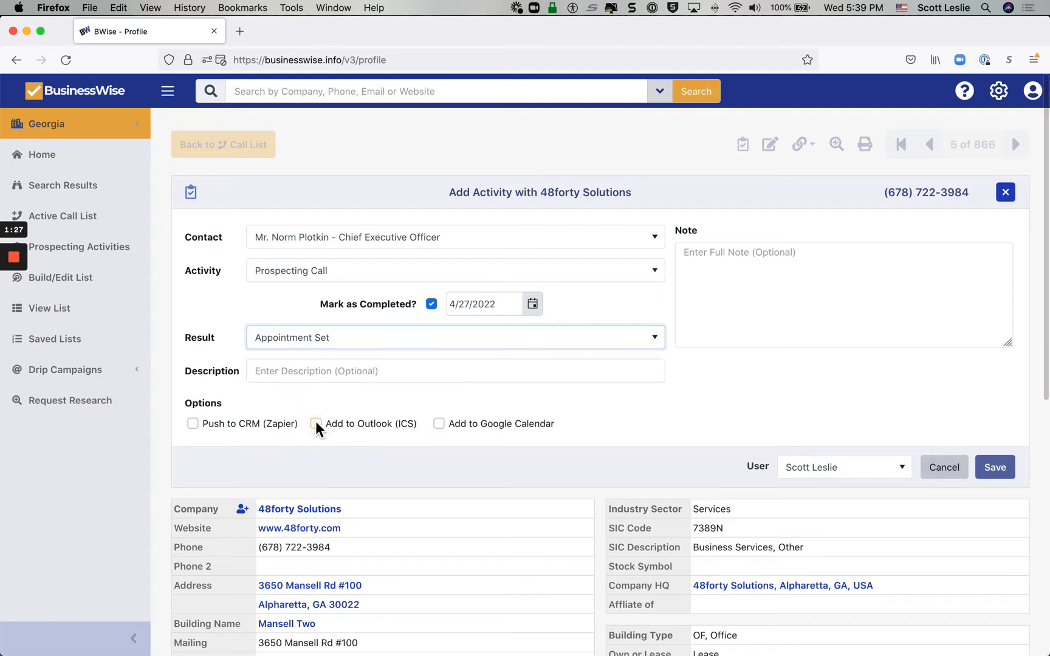
click(193, 424)
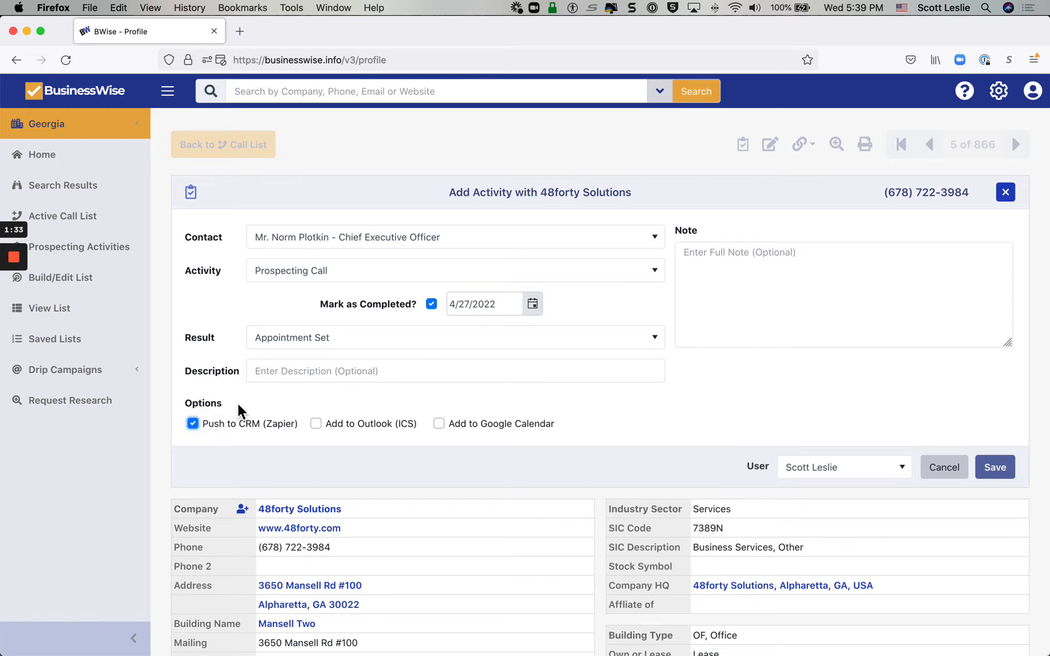
click(352, 348)
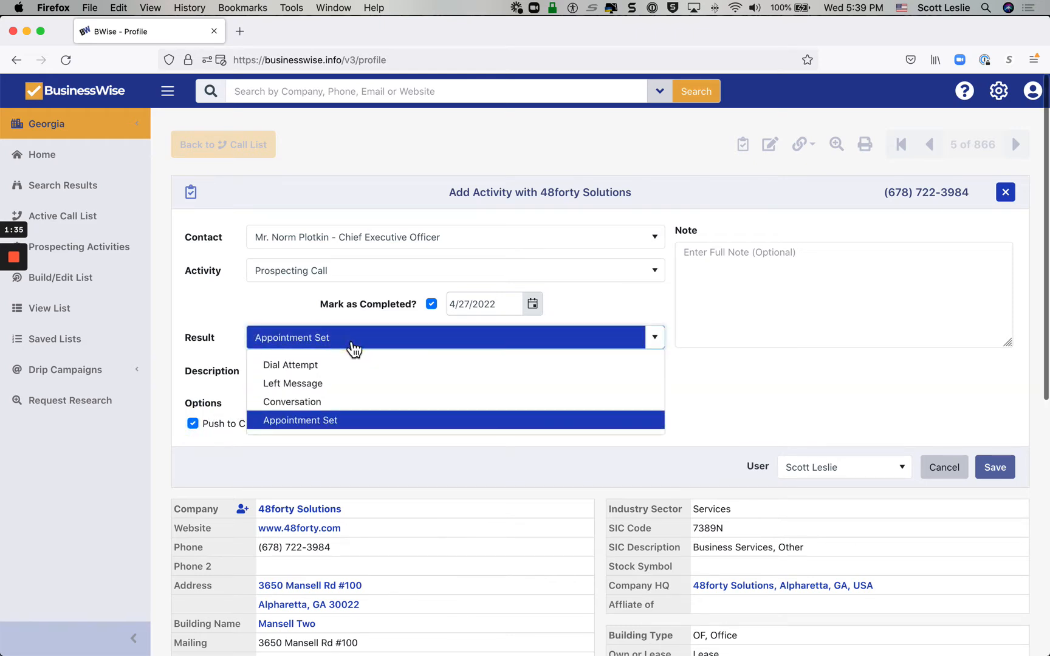
click(314, 384)
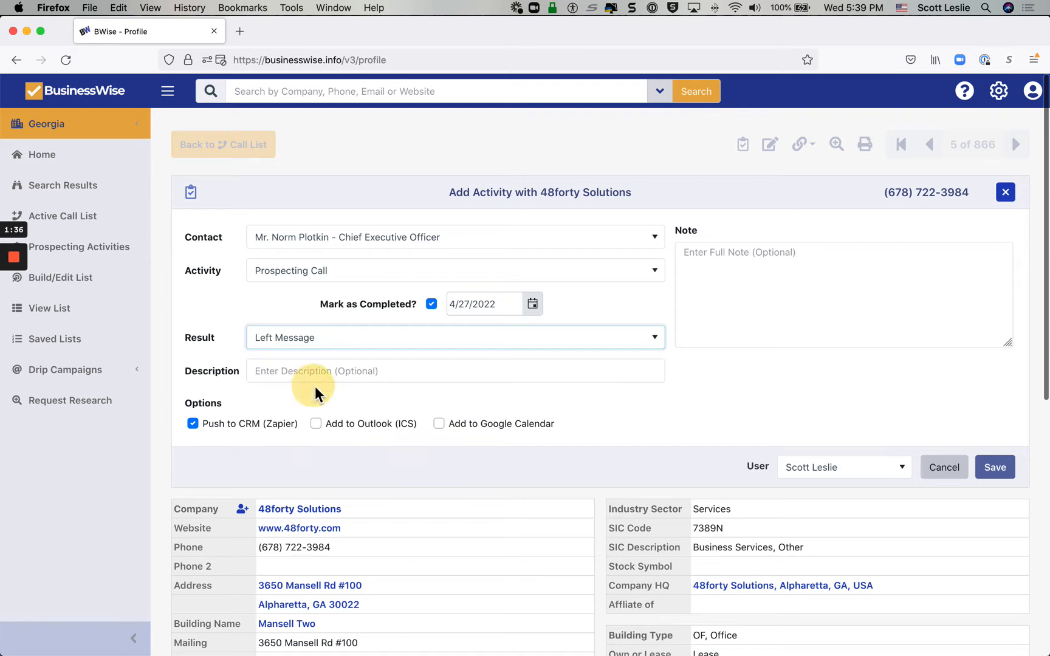
click(196, 425)
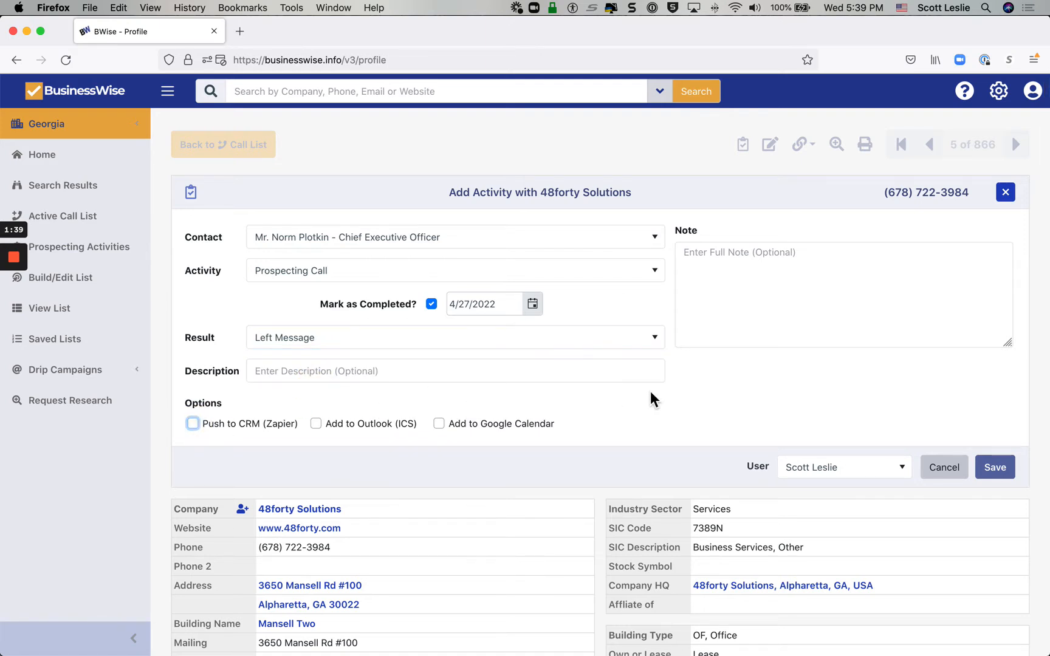
- Save the prospecting call, and schedule a Follow Up Call with the same contact for 5/13/2022
click(998, 473)
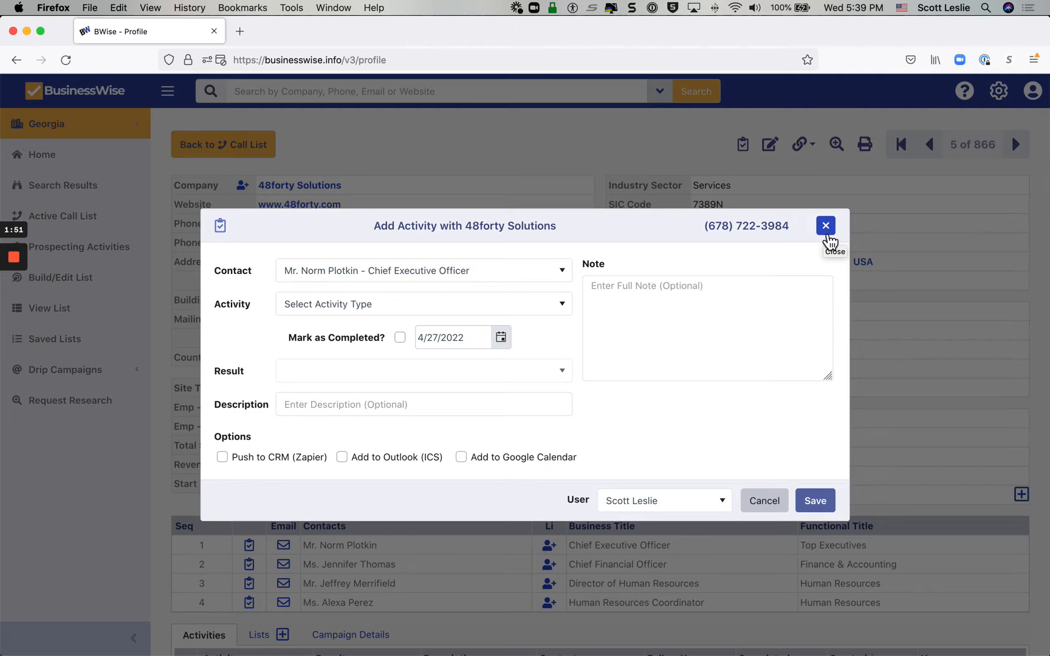
click(563, 305)
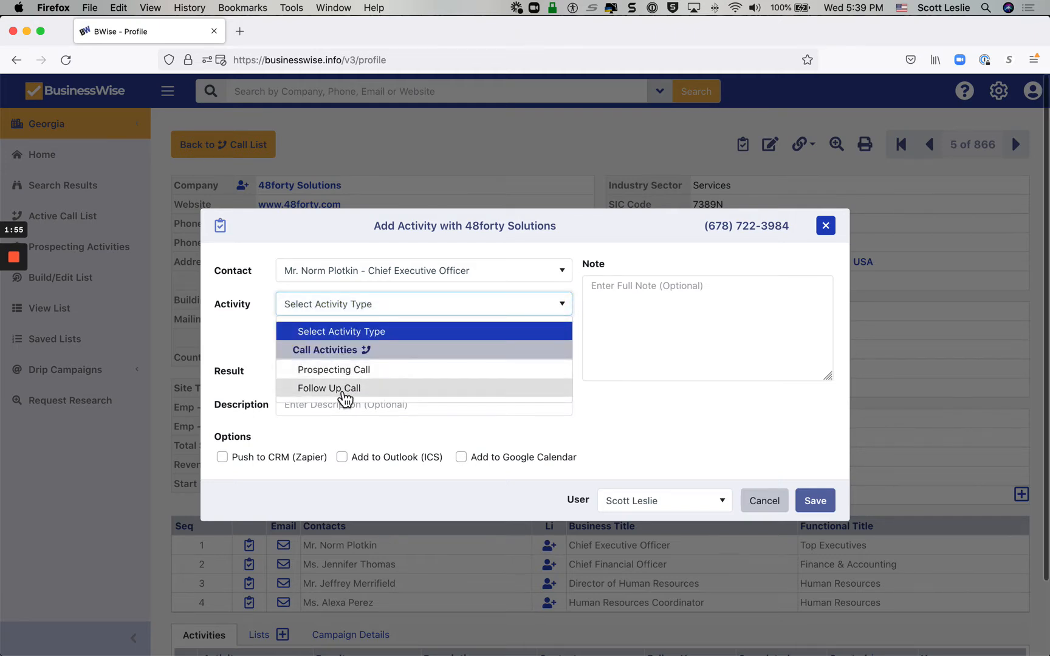
click(344, 389)
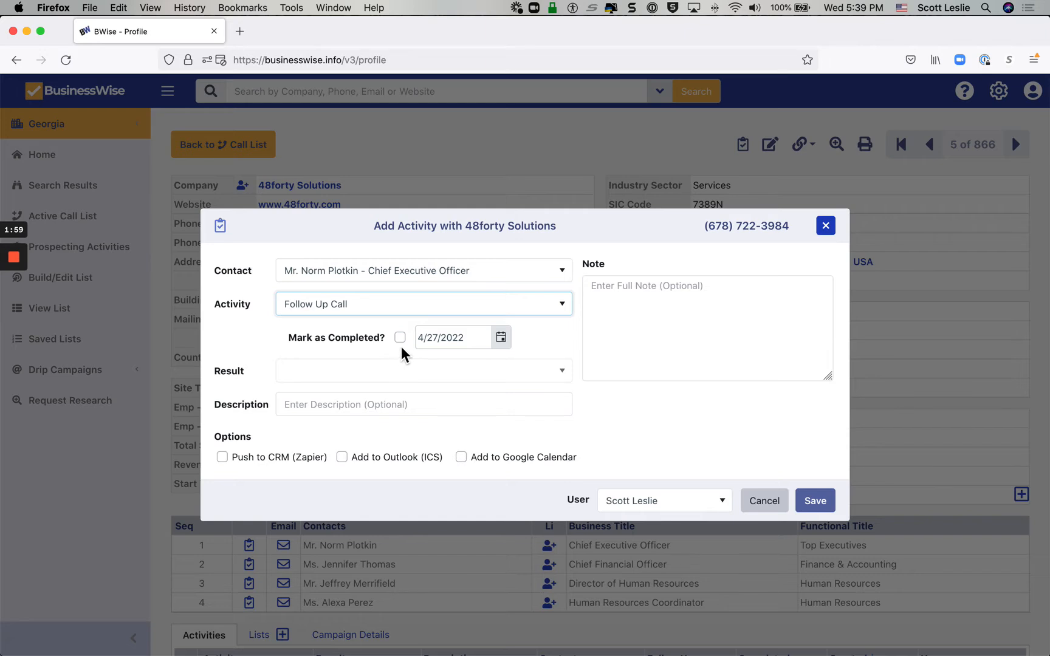
click(501, 338)
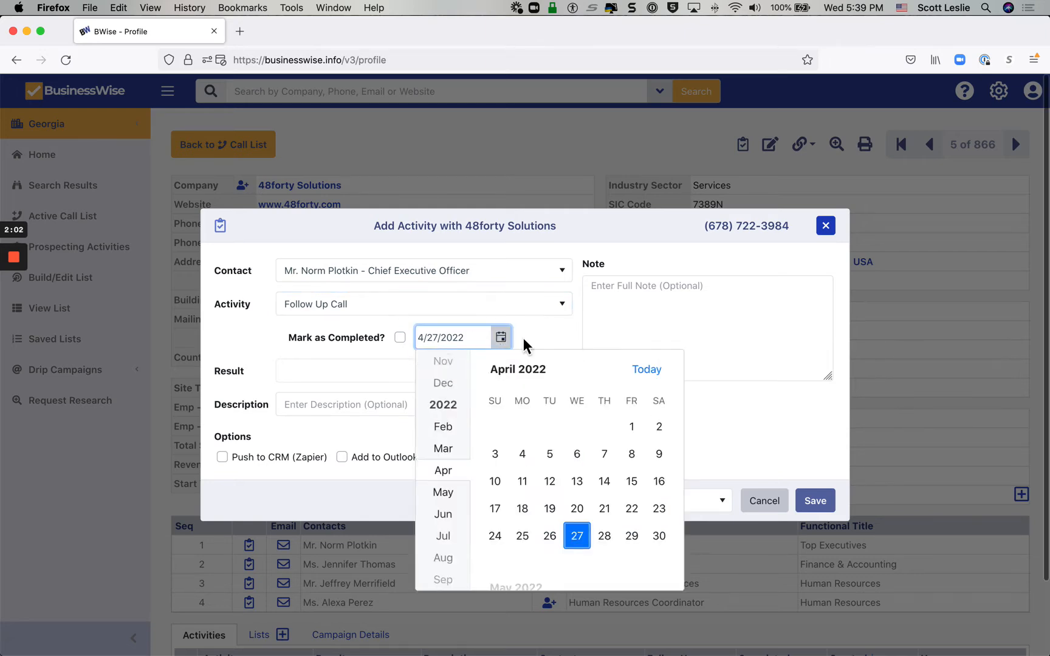
click(445, 494)
click(632, 454)
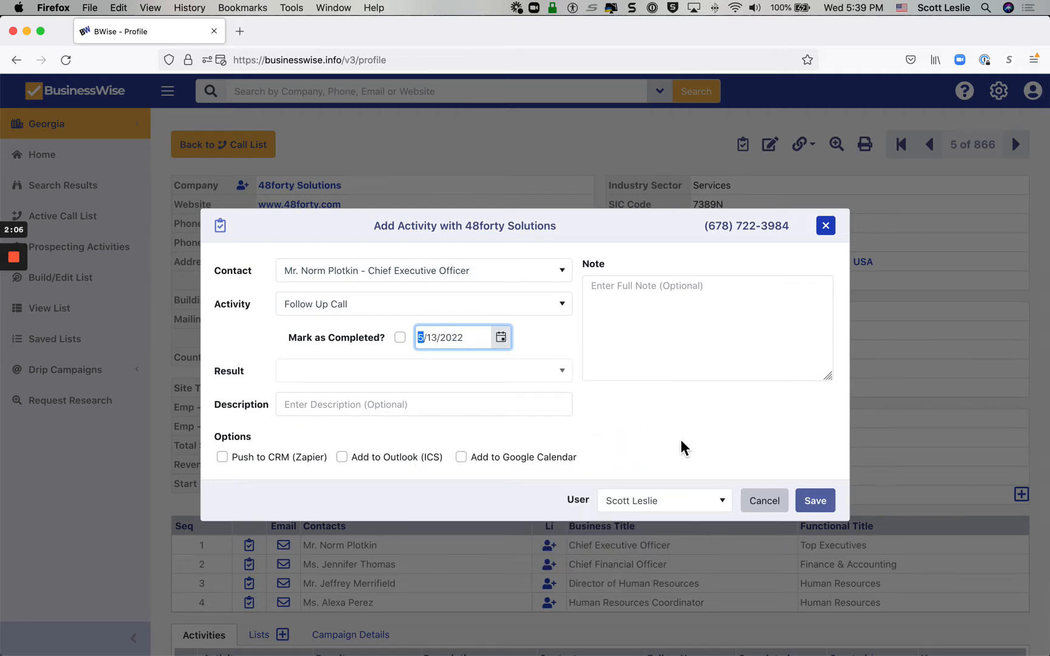
click(818, 502)
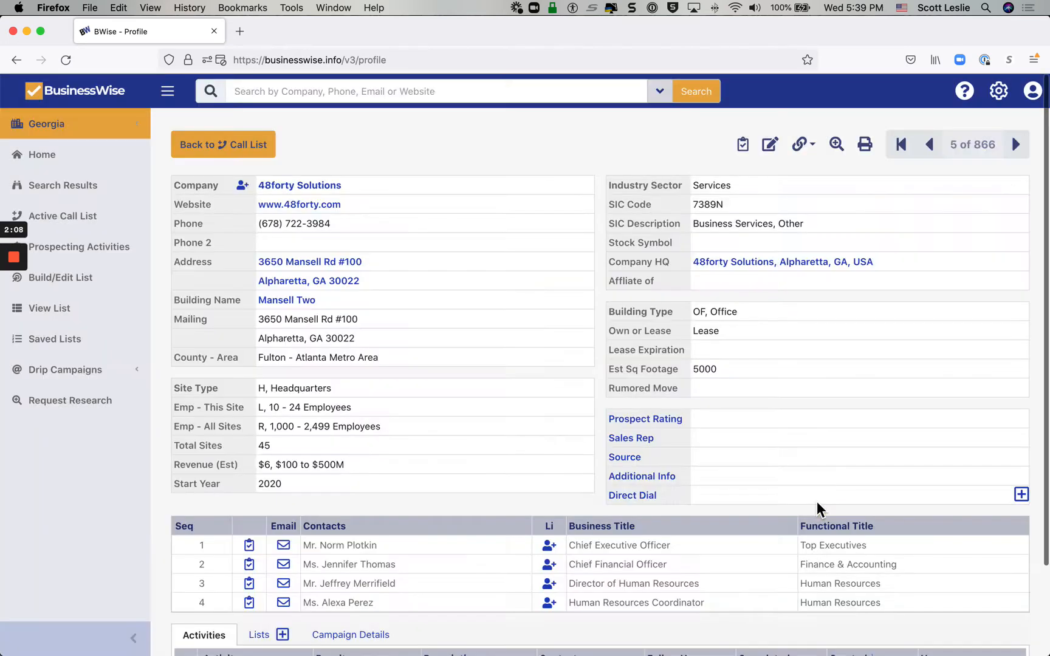
- Check the activities logged on the company profile, and filter the Prospecting Activities overview to the Next 90 Days
scroll(772, 541, down, 2)
scroll(766, 550, down, 1)
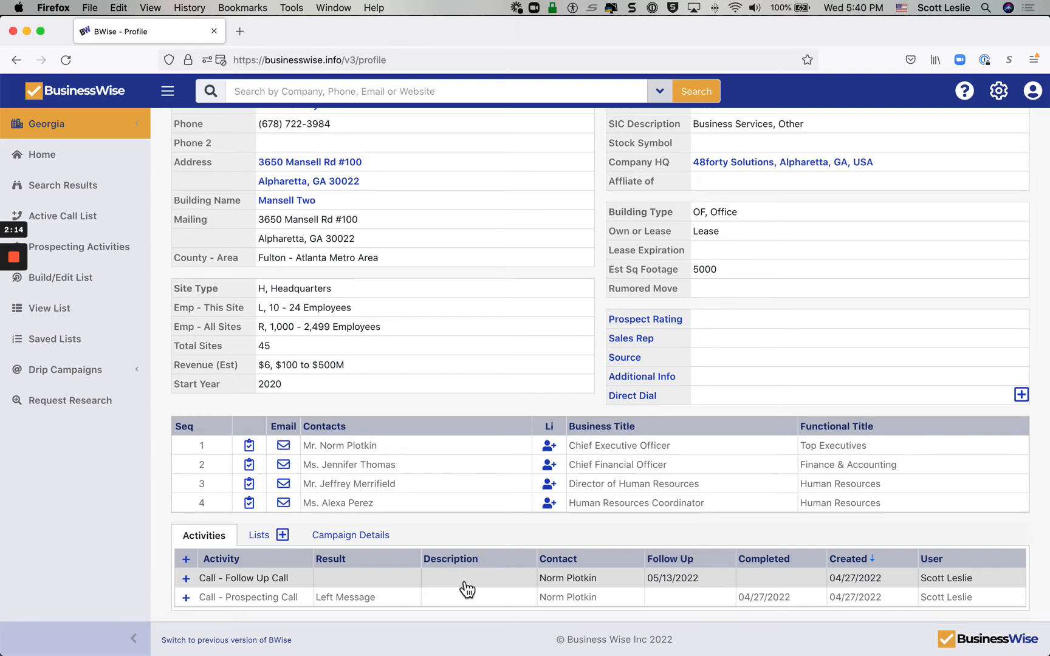
scroll(466, 590, up, 3)
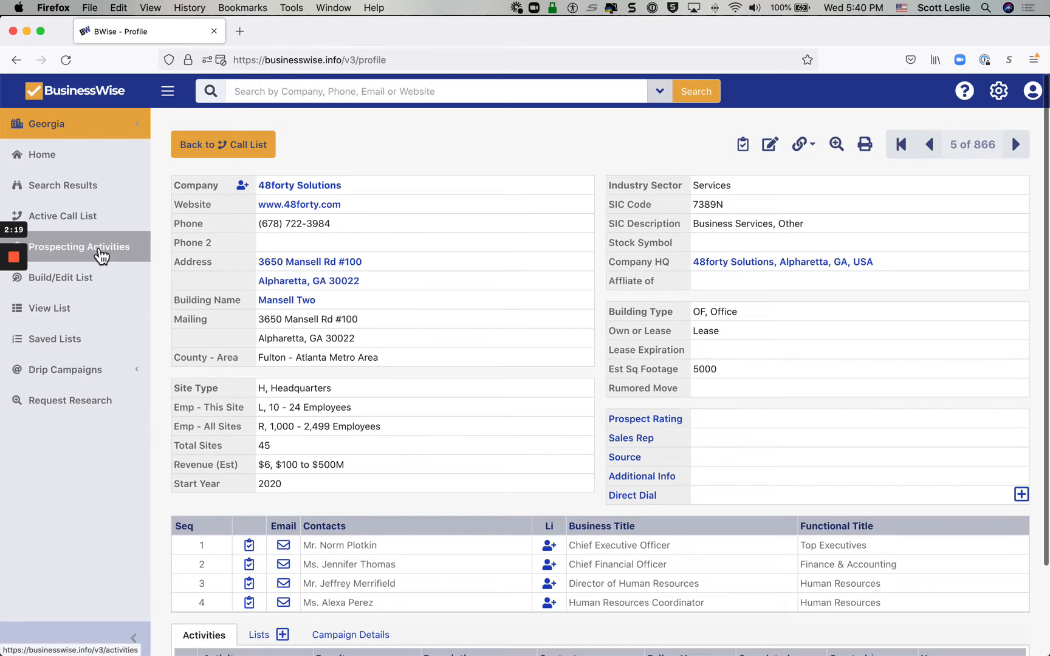
click(68, 254)
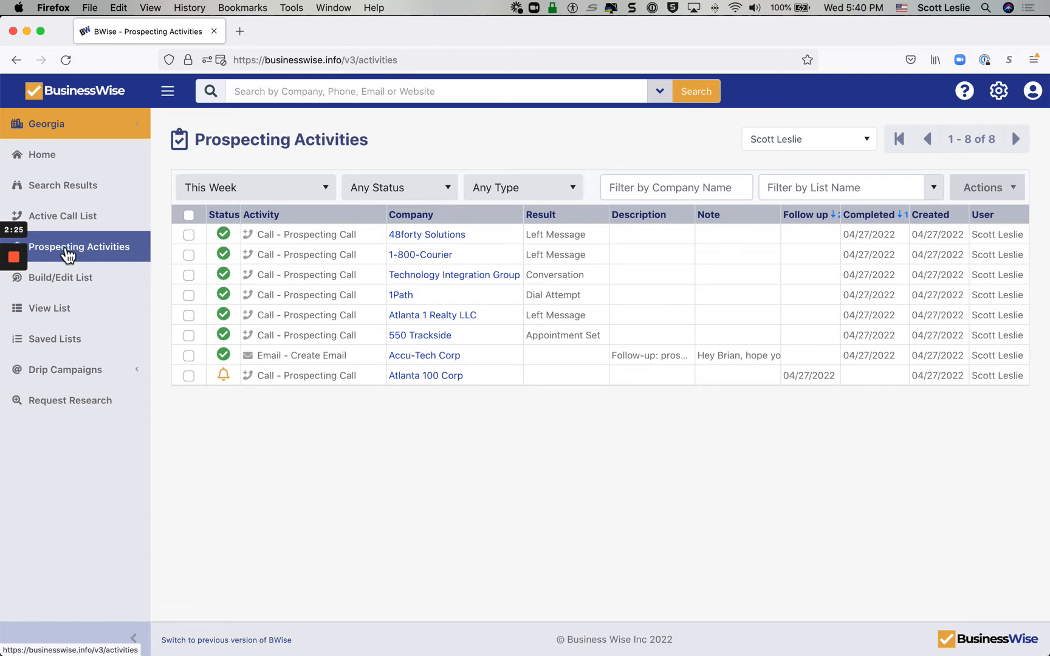
click(325, 192)
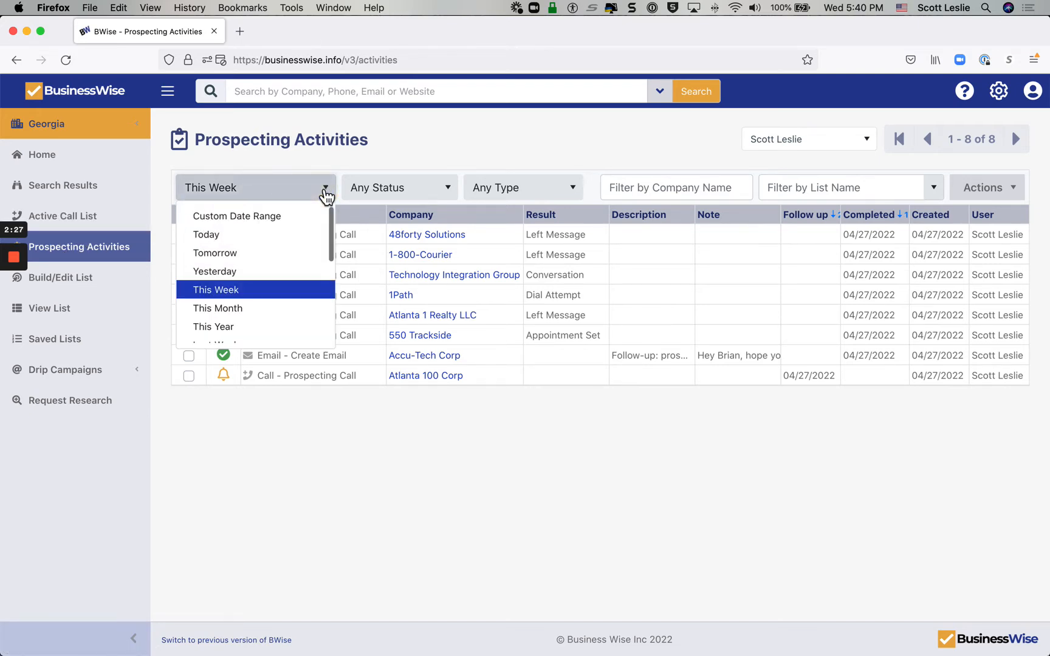
scroll(263, 297, down, 3)
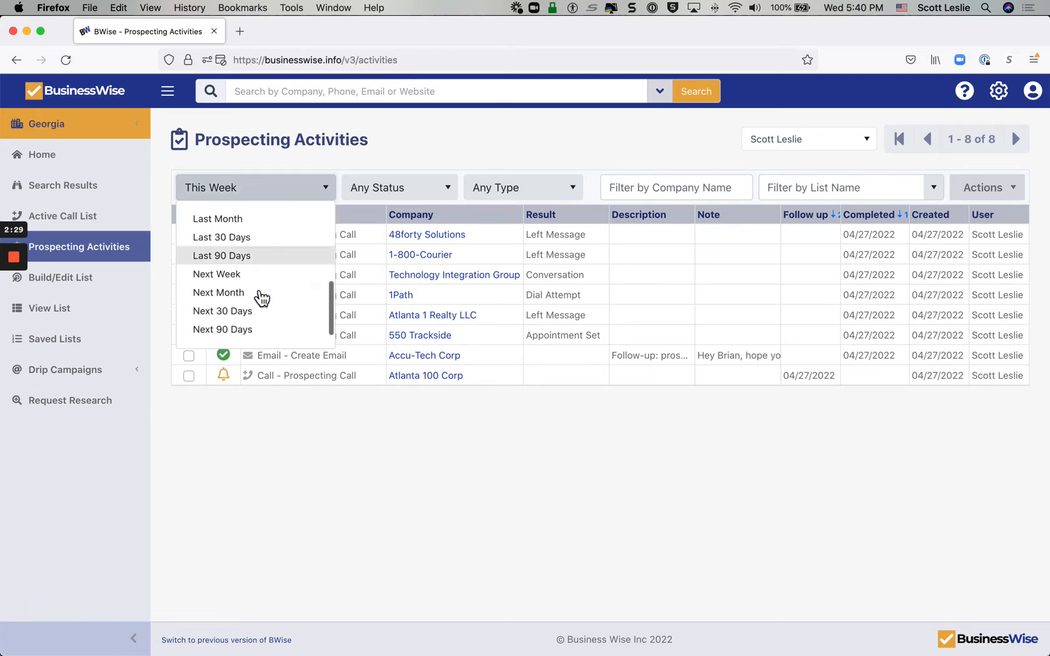
scroll(262, 297, down, 2)
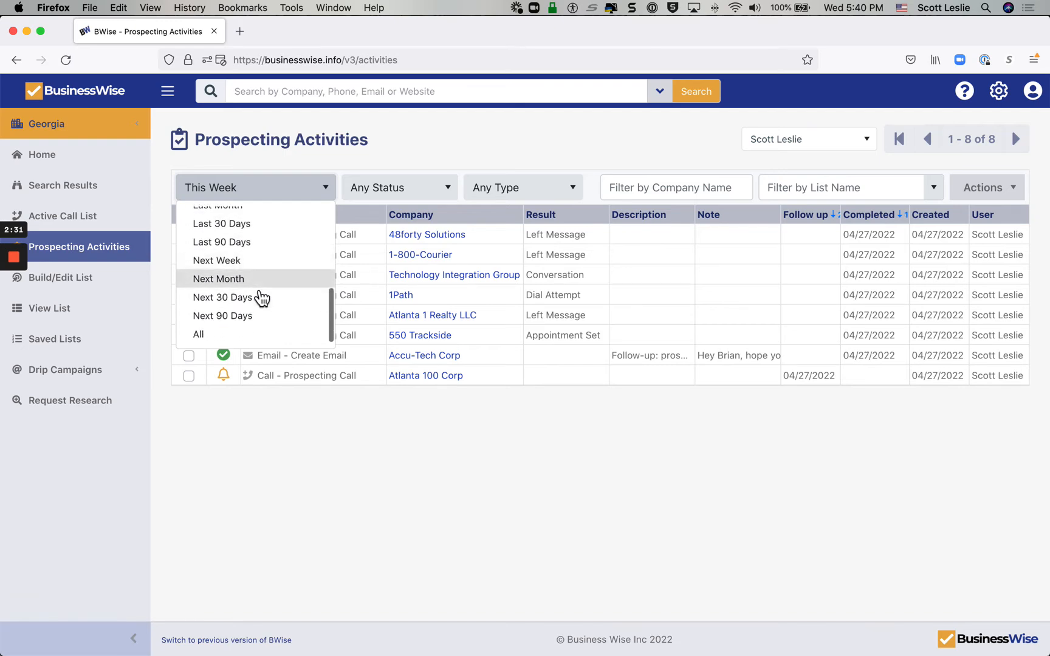
click(245, 316)
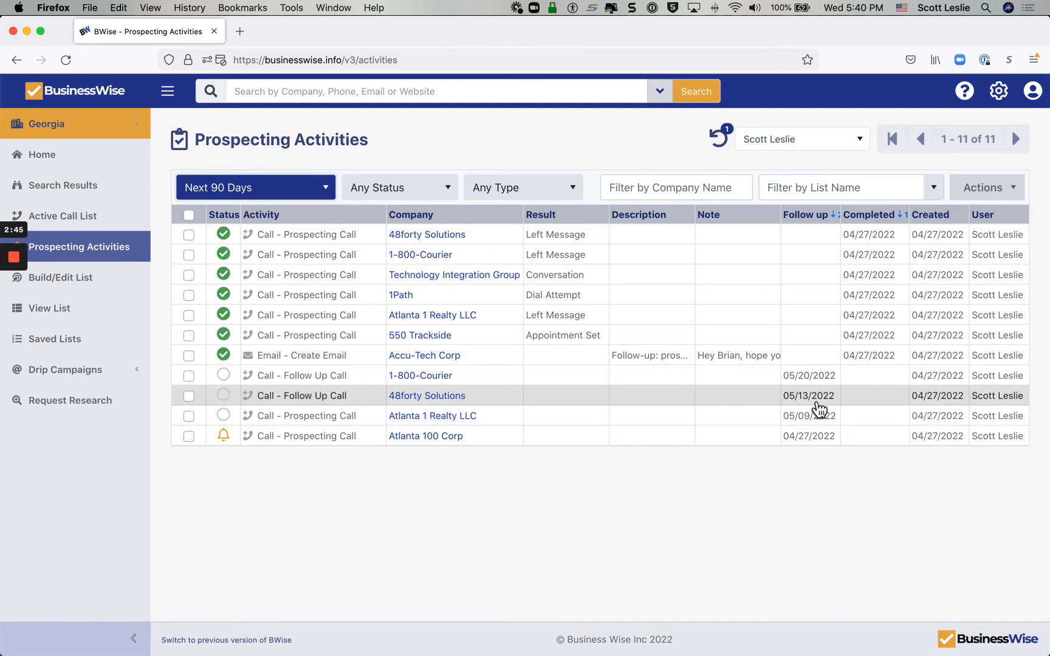
- Filter the Prospecting Activities overview to activities with the status Pending and the date range This Week
click(574, 188)
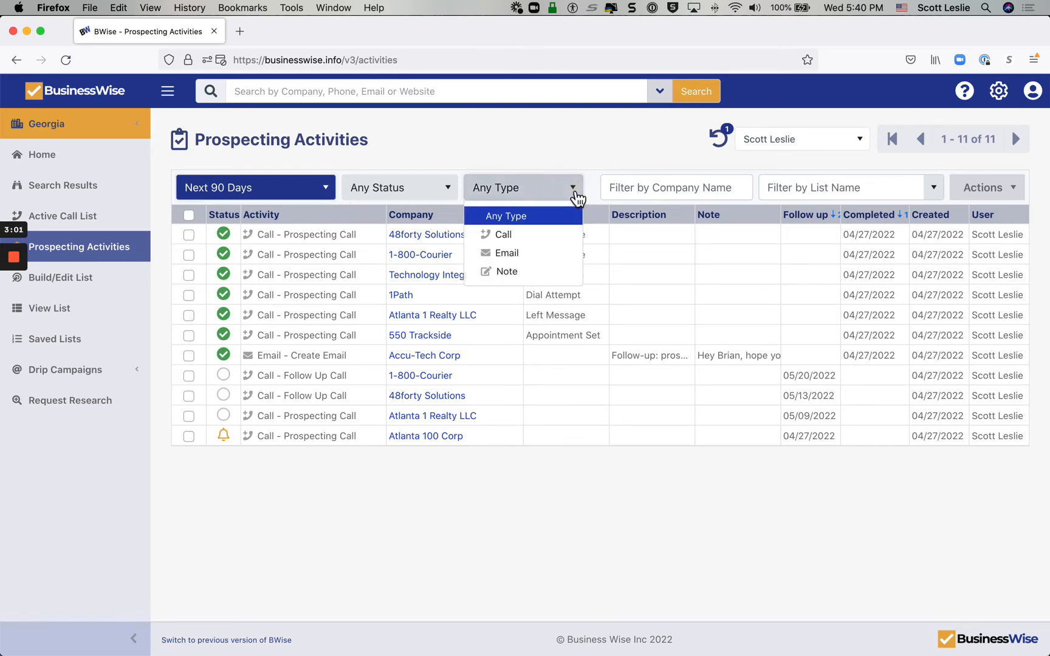
click(447, 189)
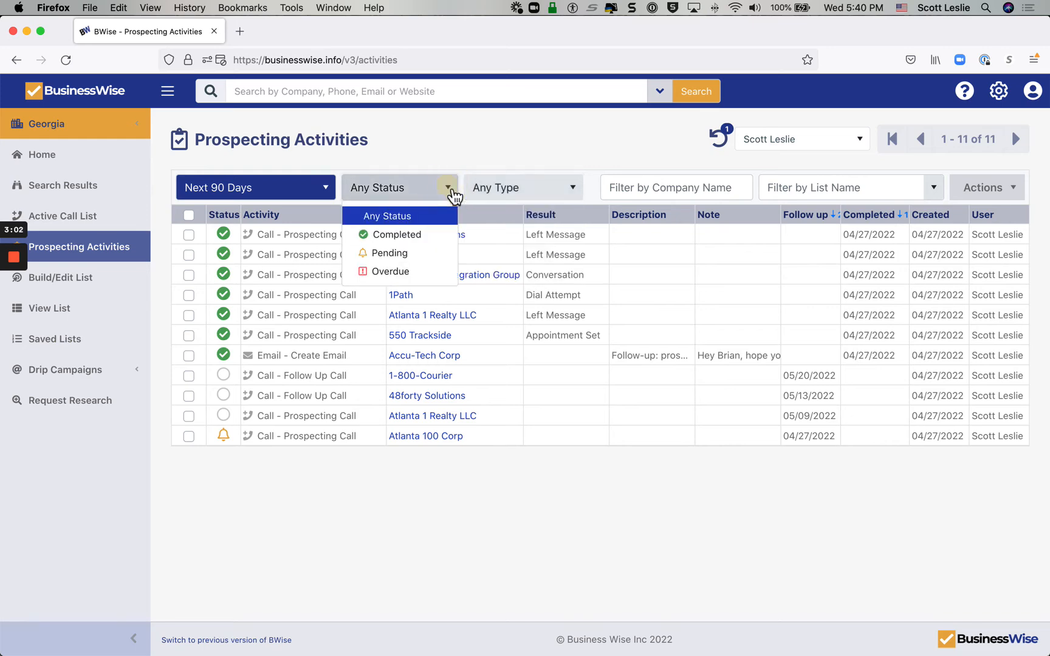
click(406, 254)
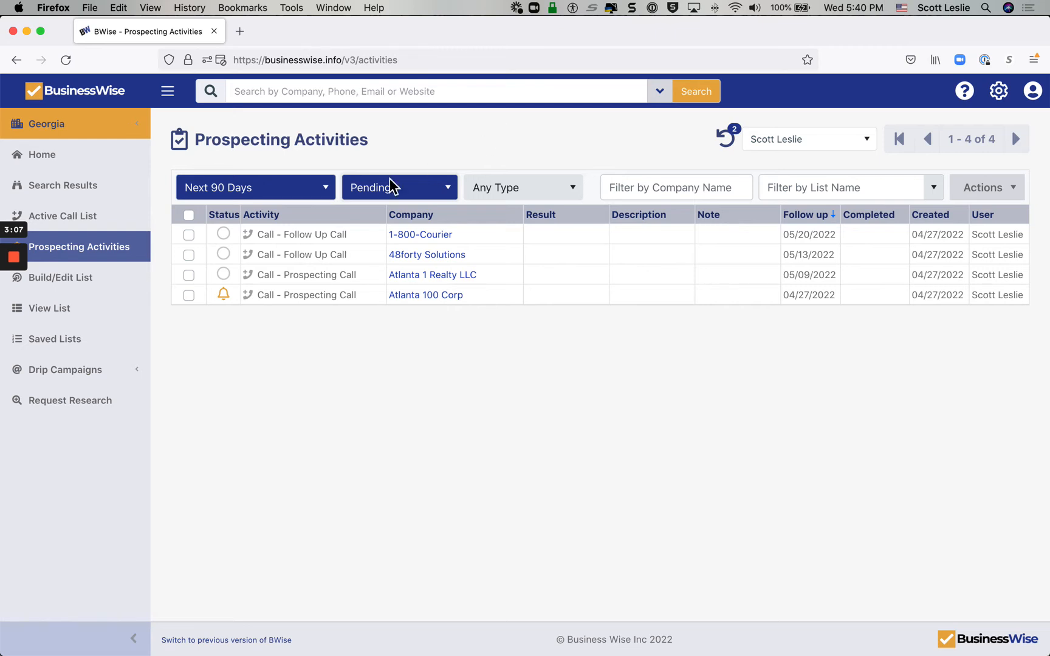
click(332, 197)
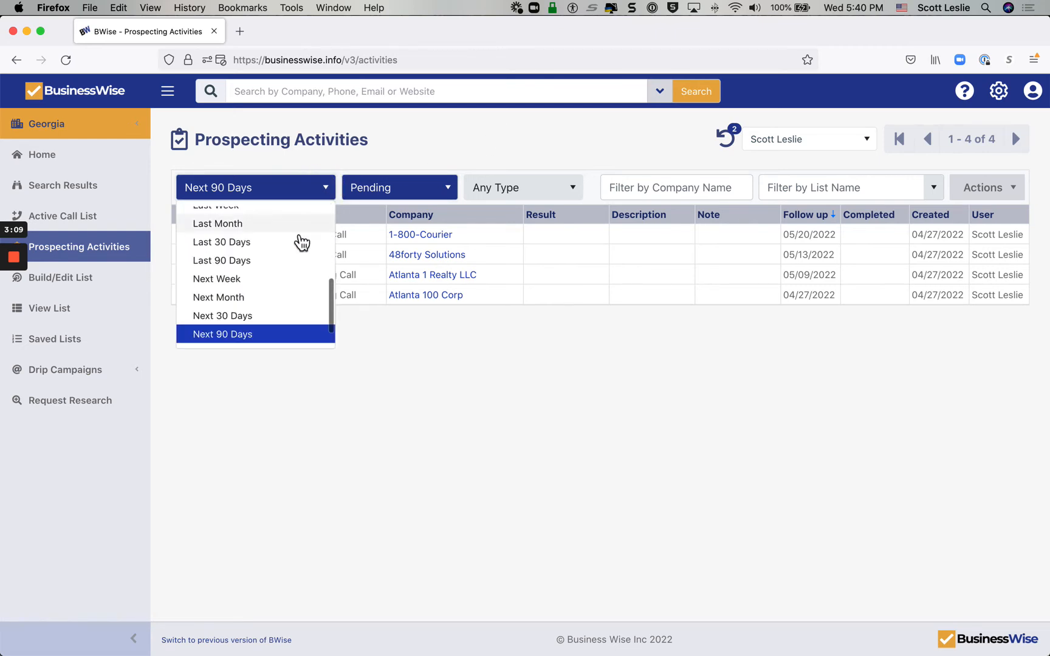
scroll(288, 292, up, 5)
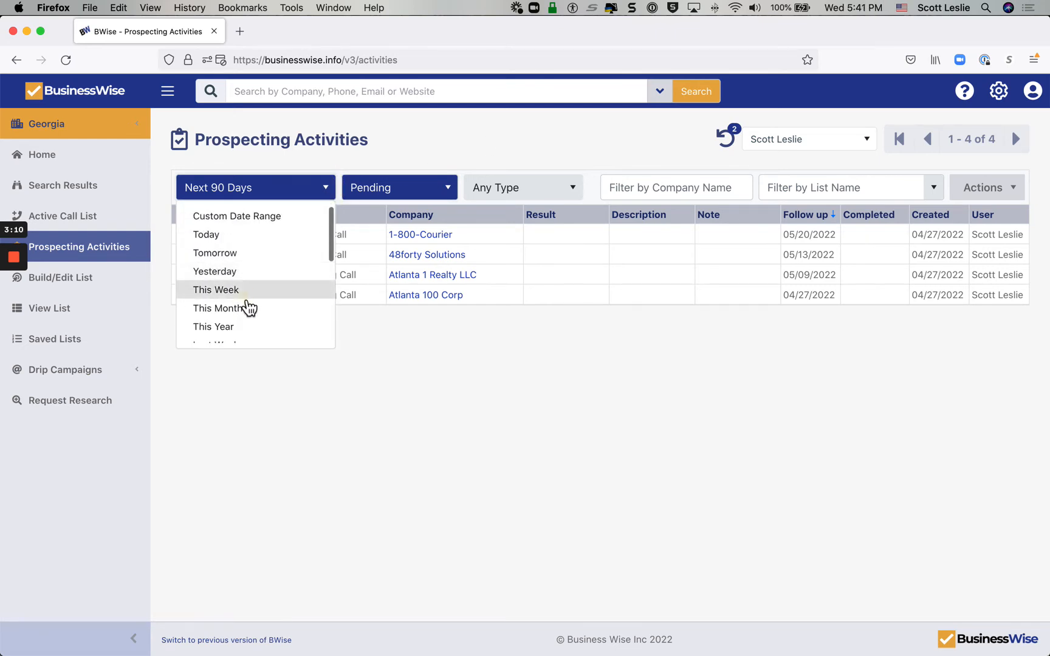
click(250, 292)
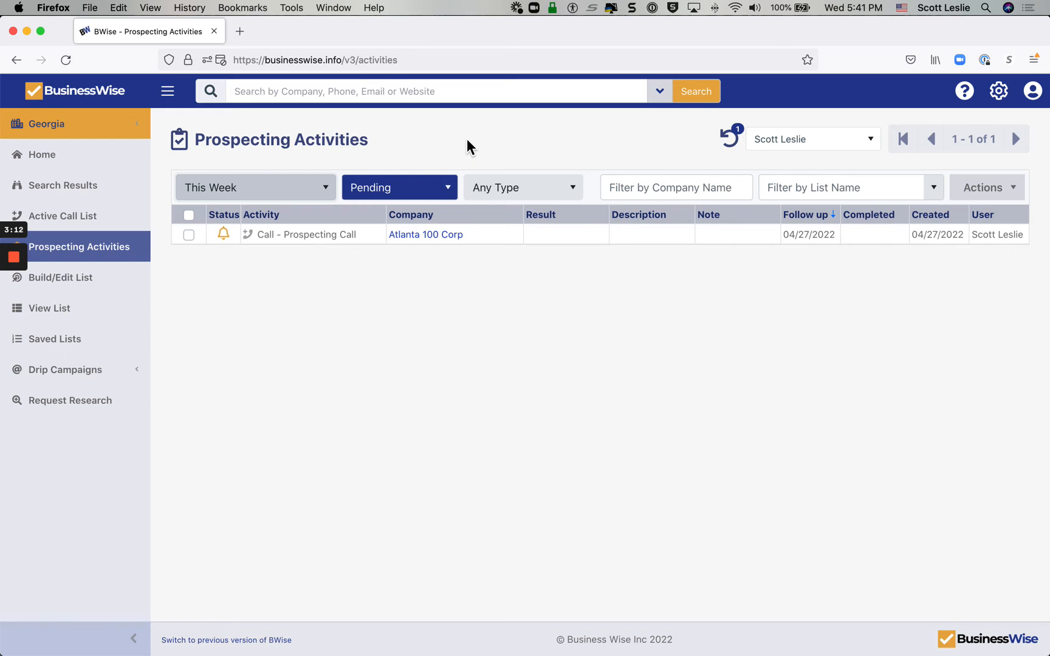
- Reset the activity filters, and open the Atlanta 100 Corp profile to review its contacts and logged activities
click(728, 135)
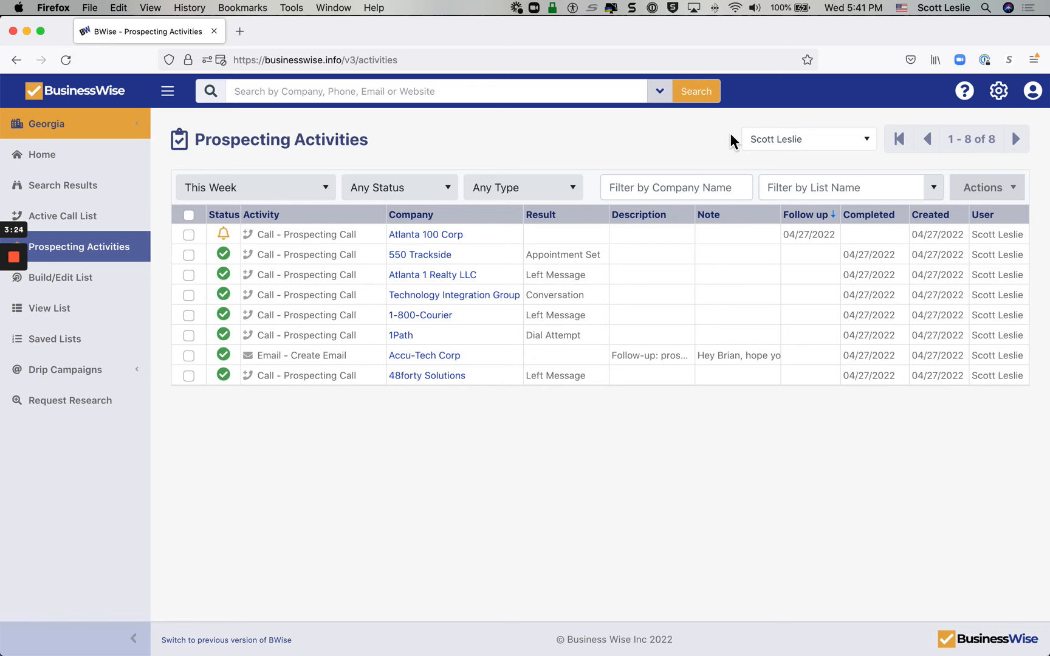
click(439, 239)
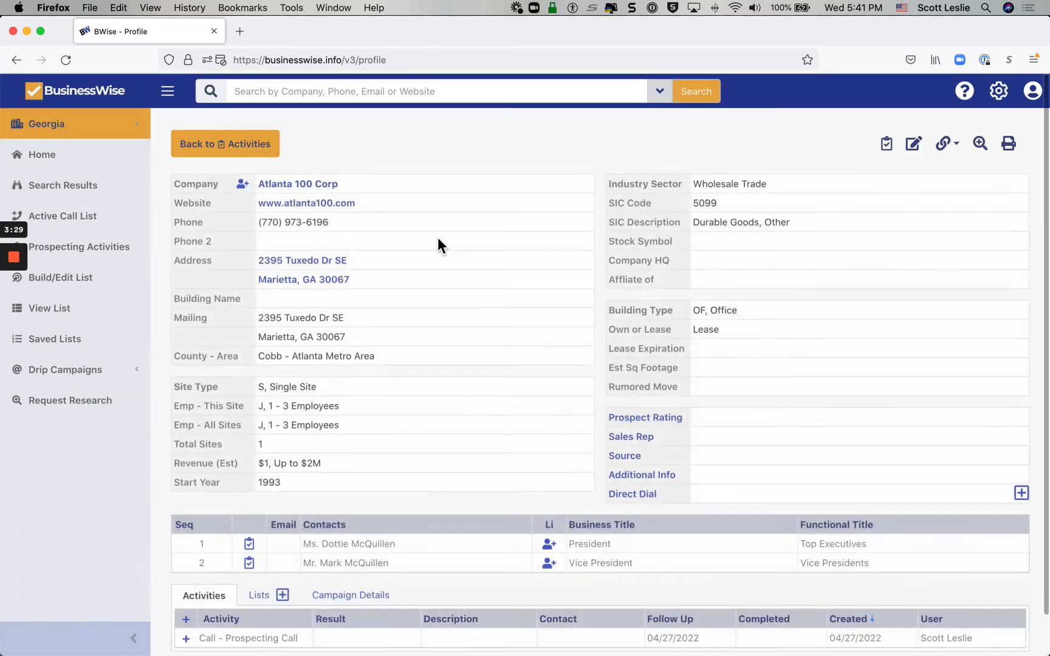
scroll(516, 466, down, 2)
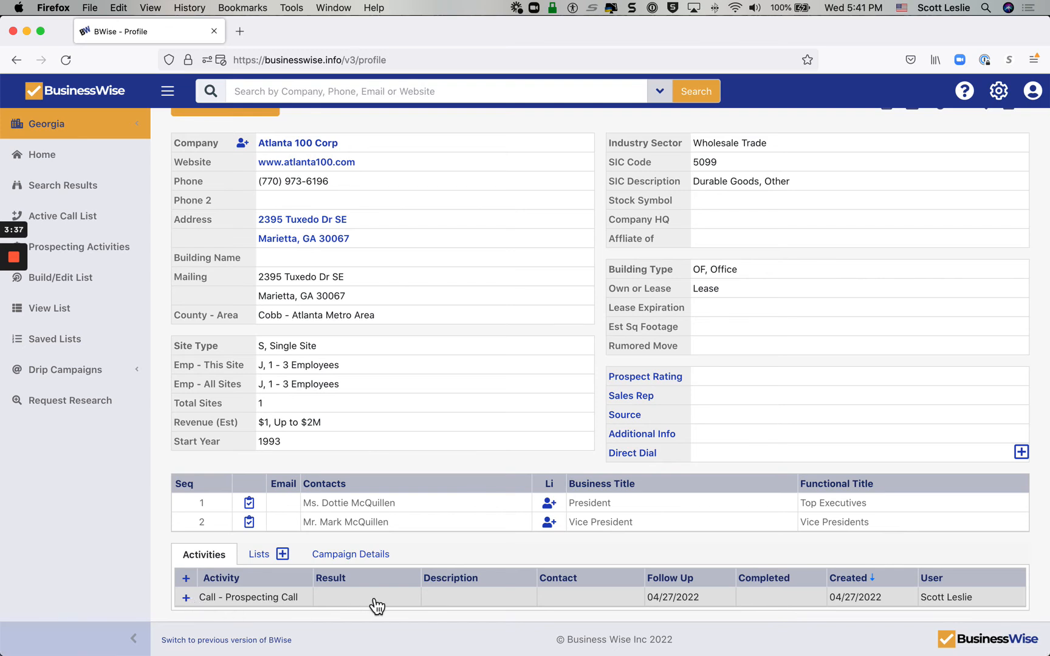
scroll(441, 498, up, 2)
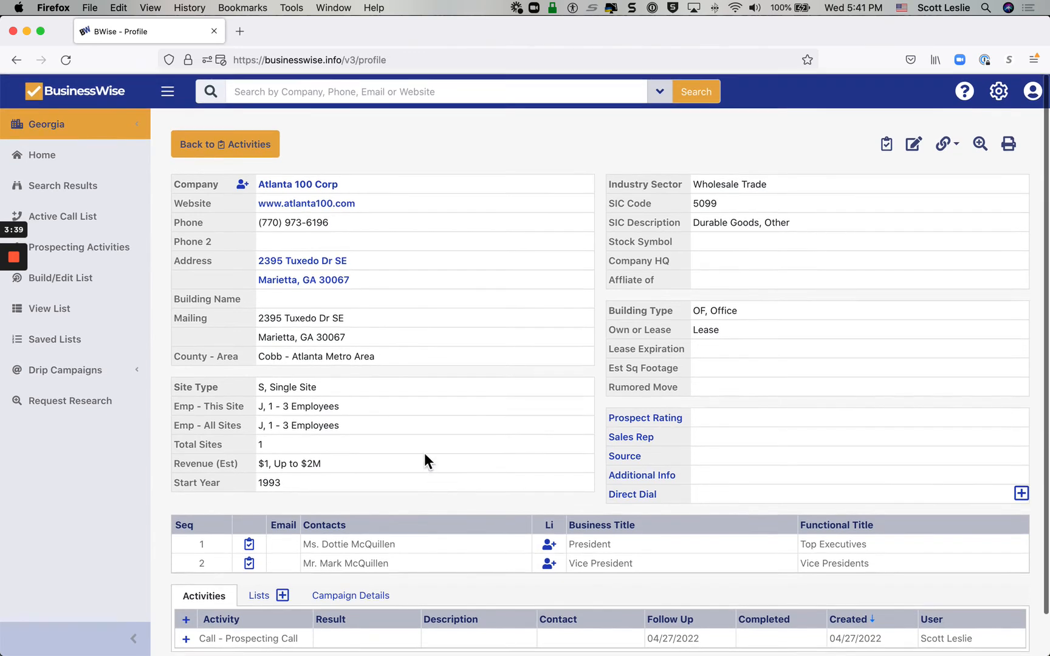
- Return to the active call list and open the company profile of 360Works
click(78, 220)
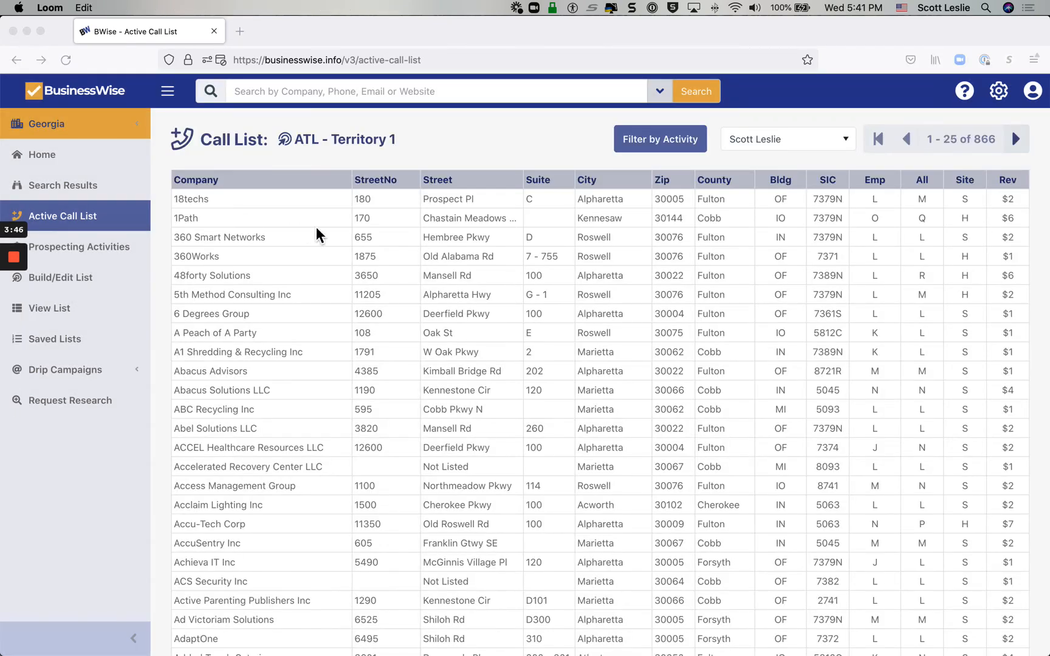
click(305, 262)
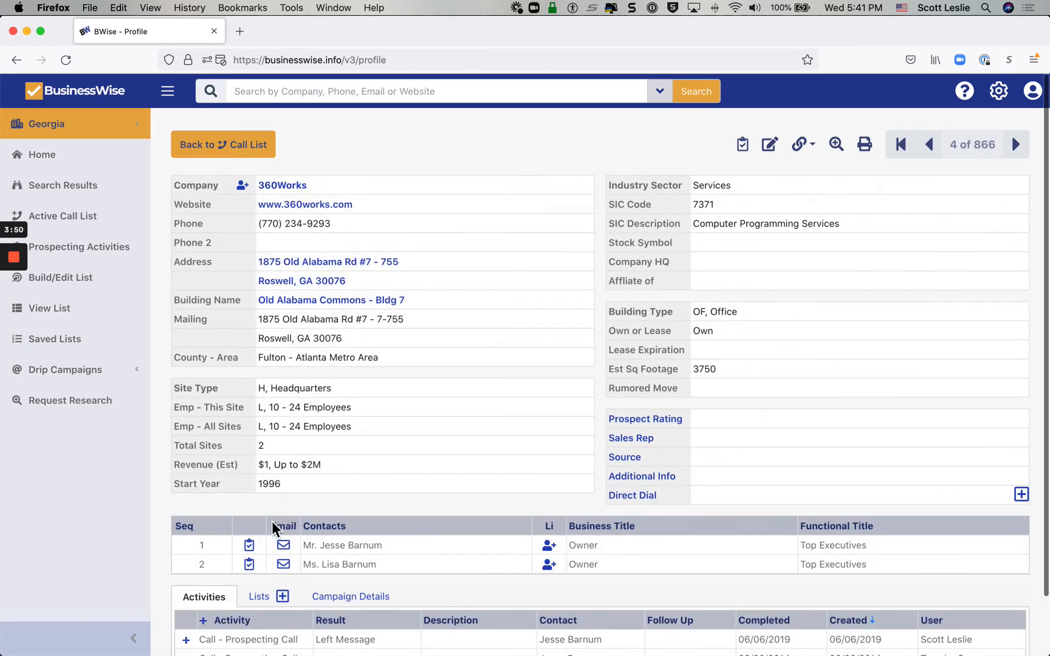
- Examine the activity types offered when adding an activity for the first listed 360Works contact, and cancel without saving
click(250, 548)
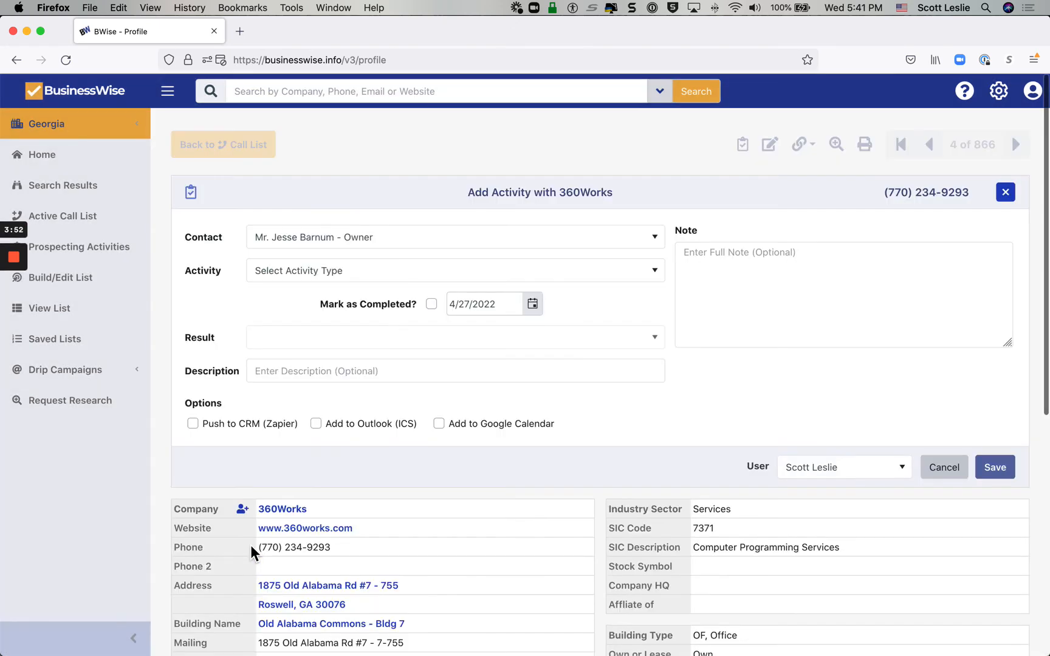
click(390, 280)
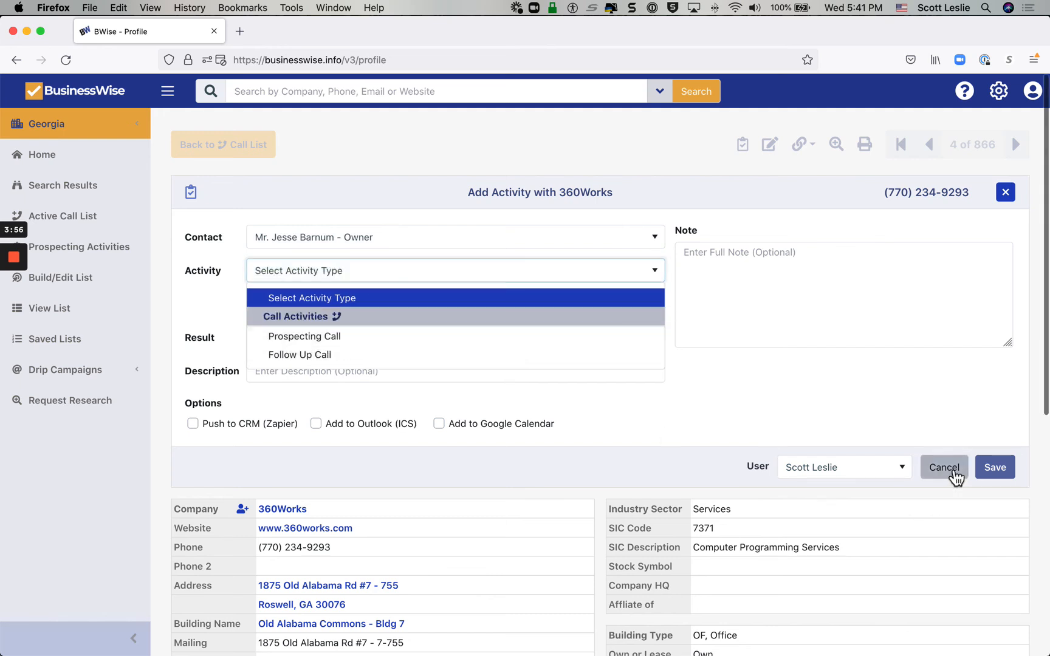
click(955, 474)
click(952, 476)
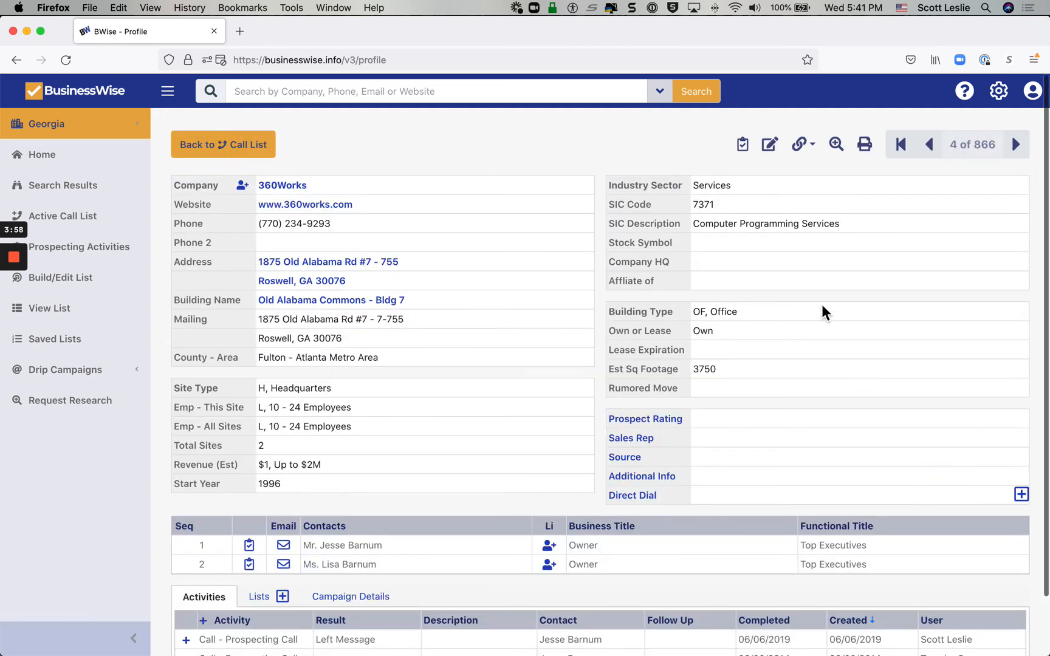
- Start a note for 360Works with the type Opportunity Description, and close it without saving
click(770, 146)
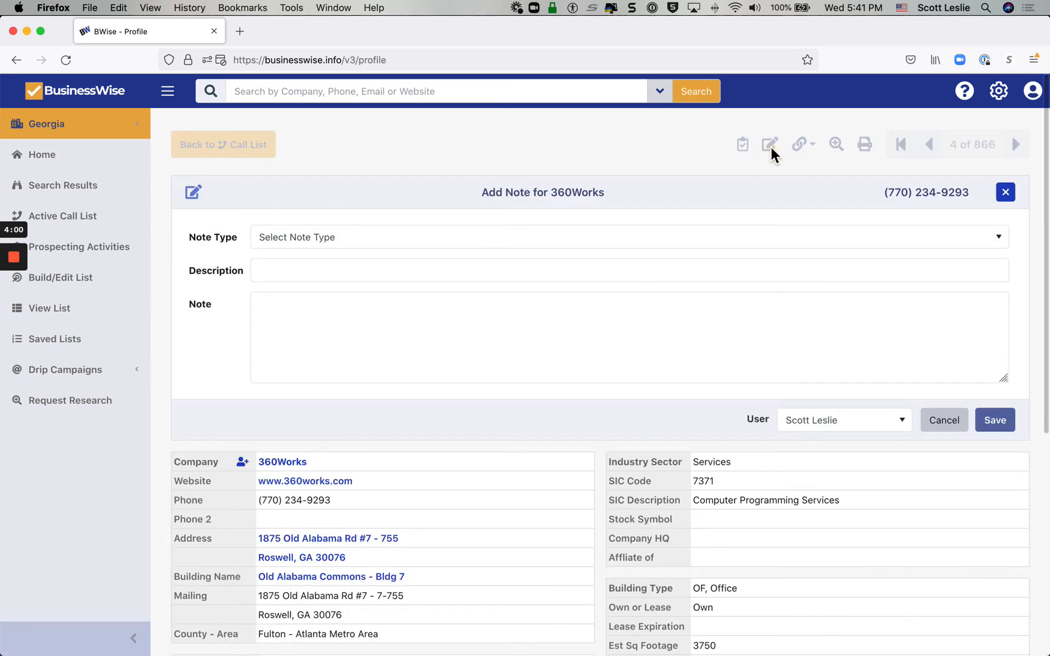
click(536, 240)
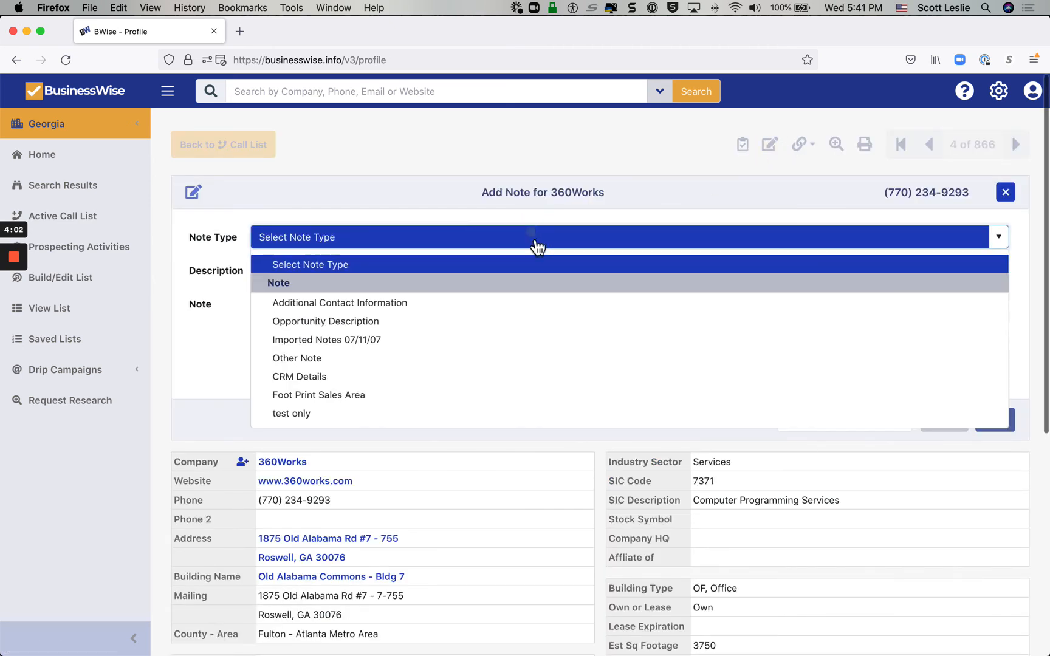
click(342, 327)
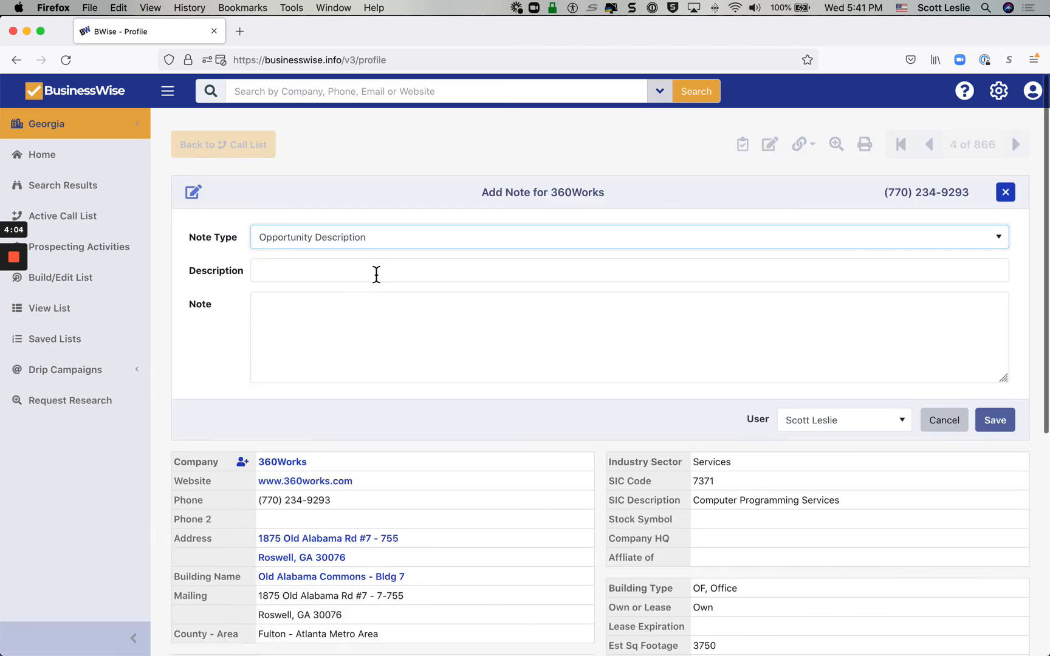
click(377, 273)
click(383, 307)
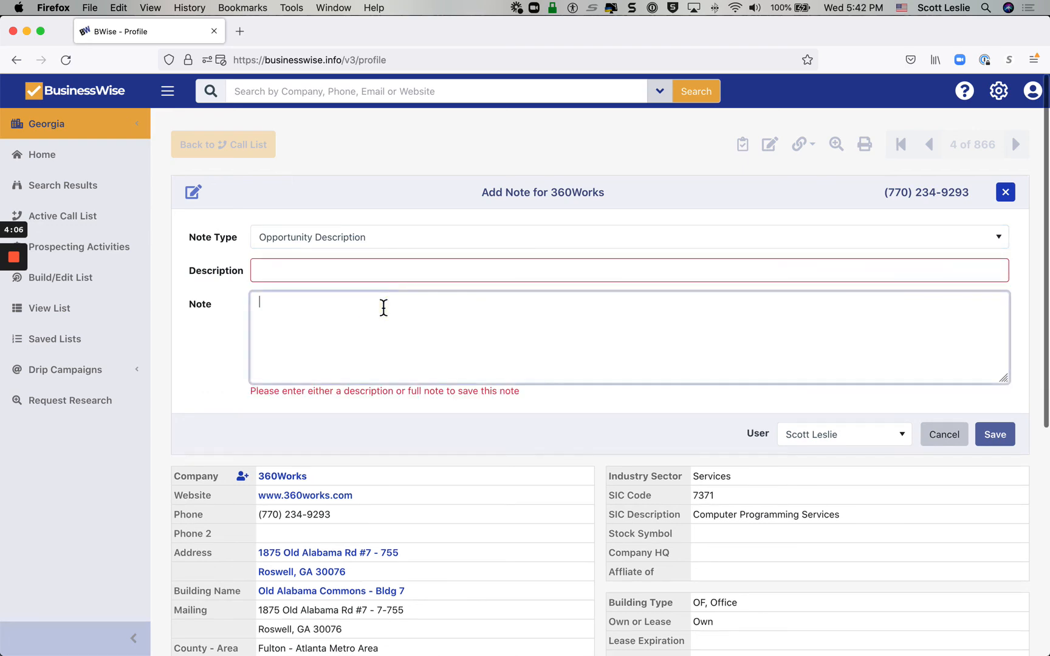
click(945, 448)
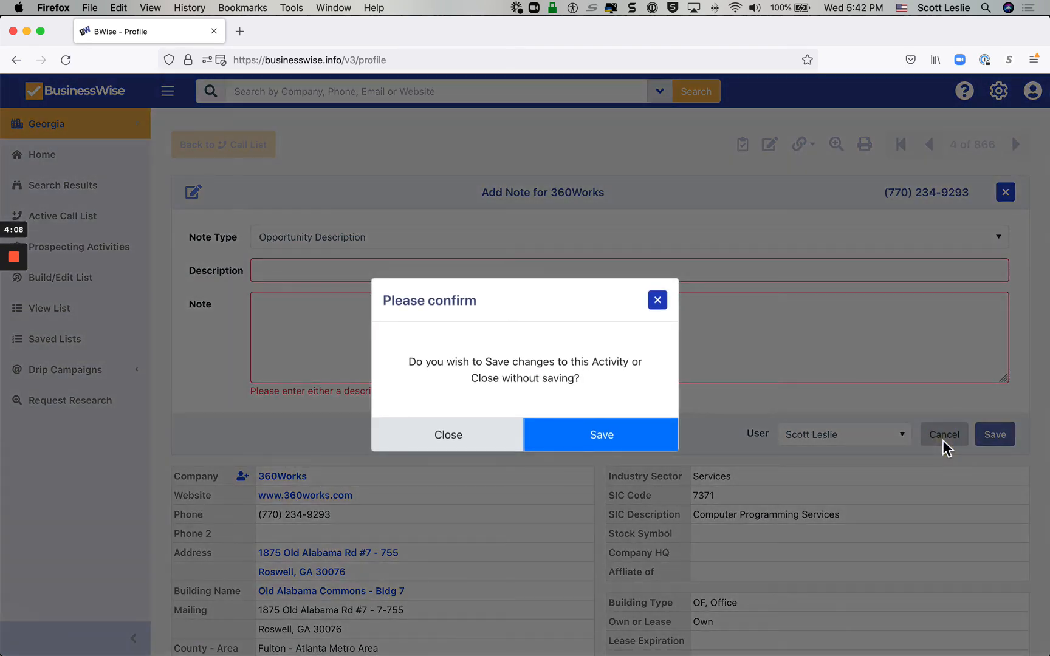
click(476, 435)
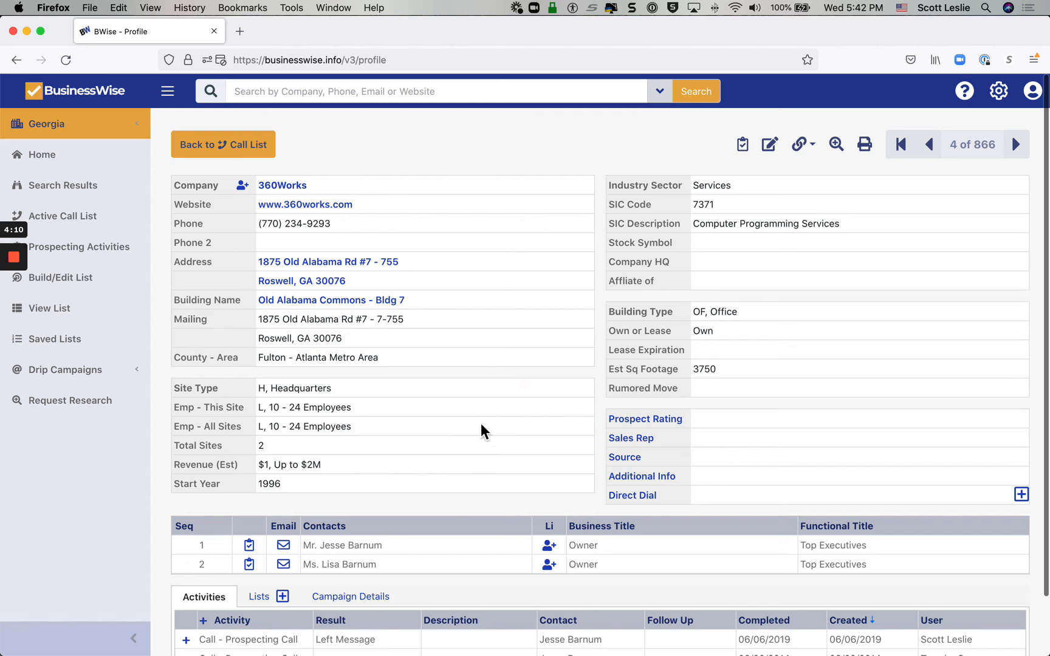